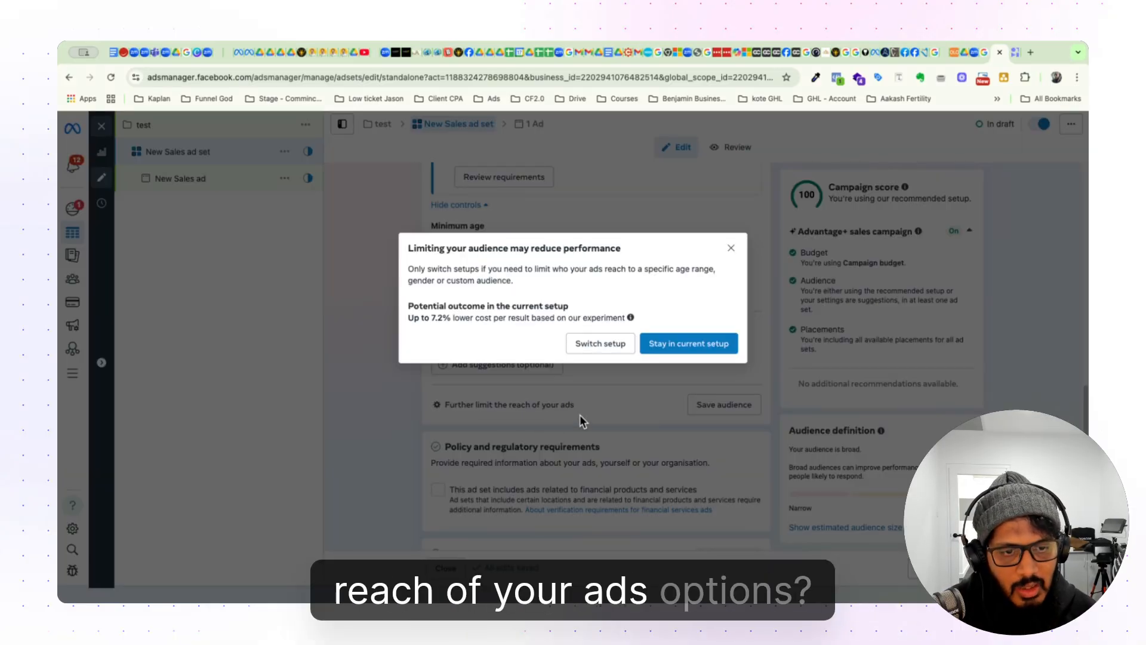
- Switch the ad set's audience to the setup that allows limiting the reach by age, gender or custom audience
{"action": "left_click", "coordinate": [613, 348]}
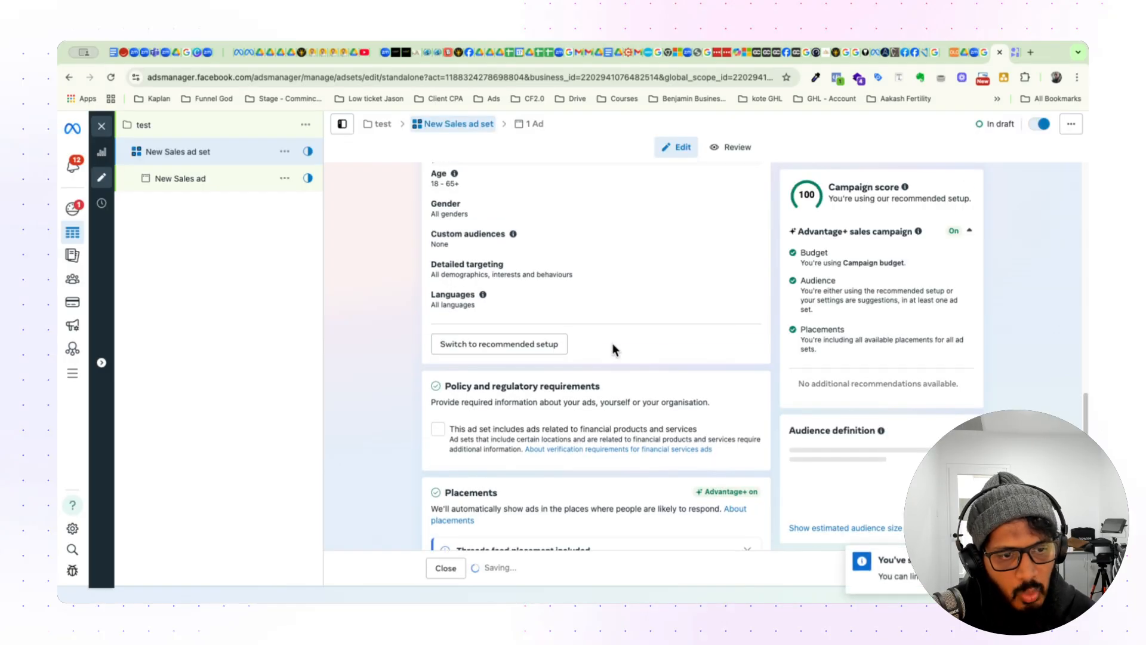
{"action": "scroll", "coordinate": [505, 361], "scroll_direction": "up", "scroll_amount": 3}
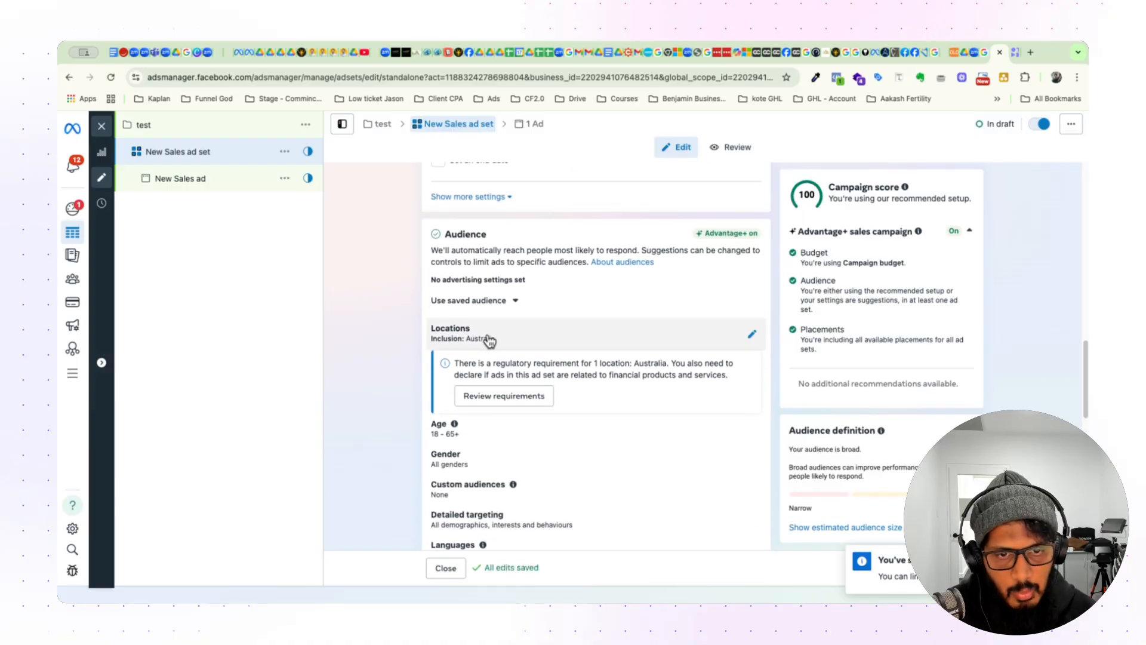
{"action": "scroll", "coordinate": [495, 349], "scroll_direction": "down", "scroll_amount": 2}
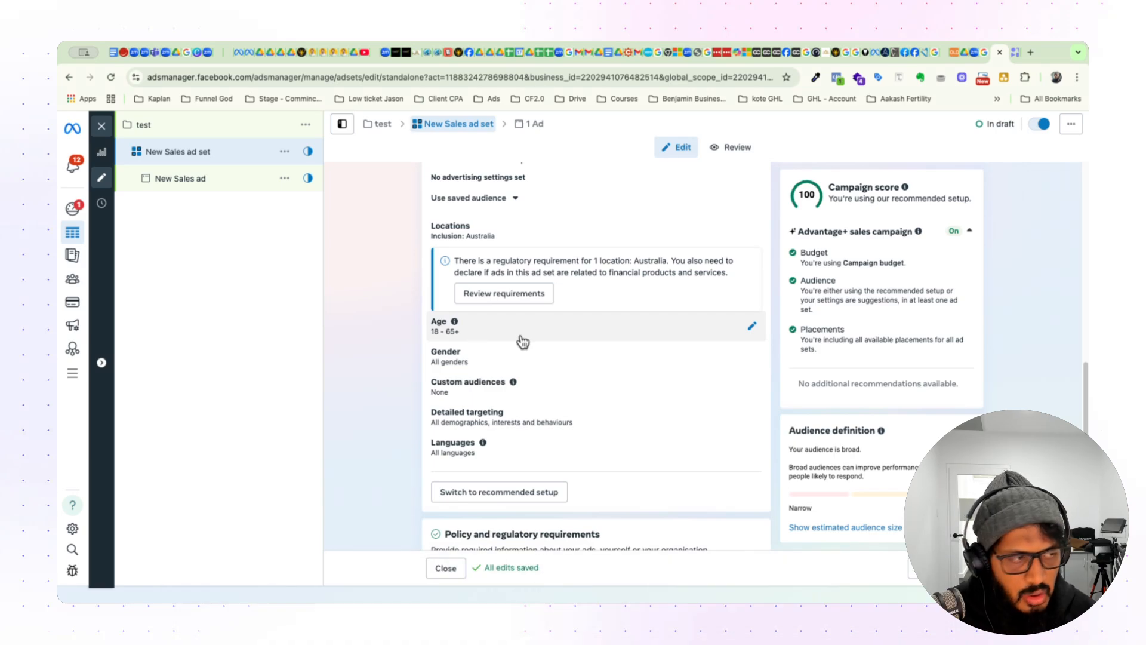
- Set the audience age range to 25–27 and turn off its use as a suggestion
{"action": "left_click", "coordinate": [522, 334]}
{"action": "left_click", "coordinate": [470, 351]}
{"action": "scroll", "coordinate": [484, 457], "scroll_direction": "down", "scroll_amount": 3}
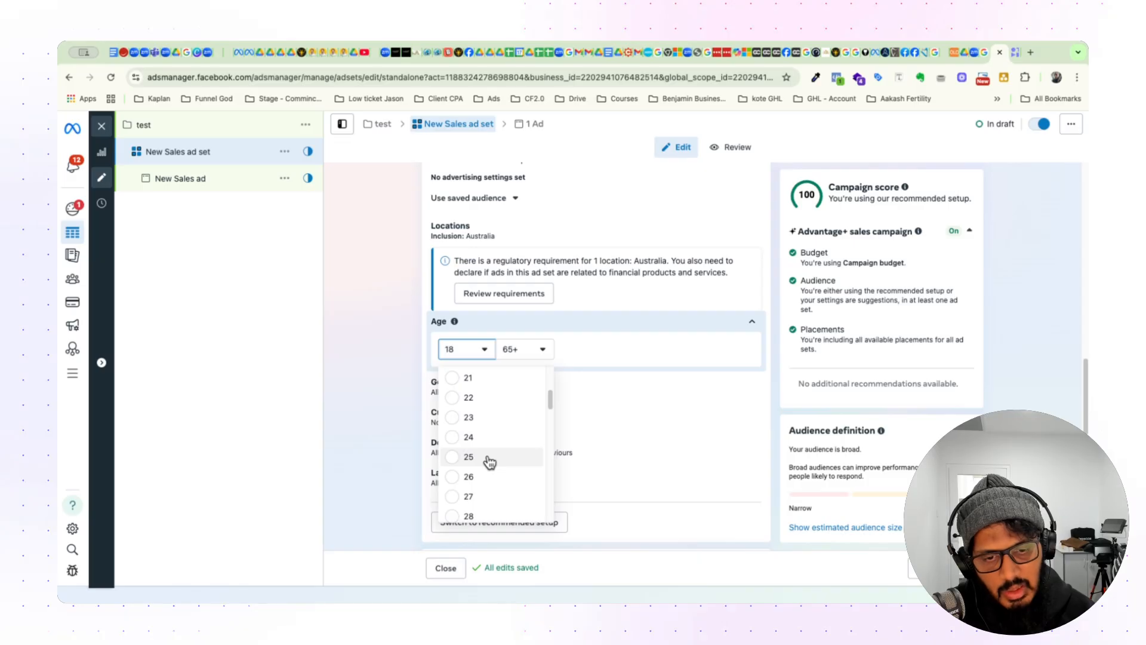
{"action": "left_click", "coordinate": [490, 458]}
{"action": "left_click", "coordinate": [517, 354]}
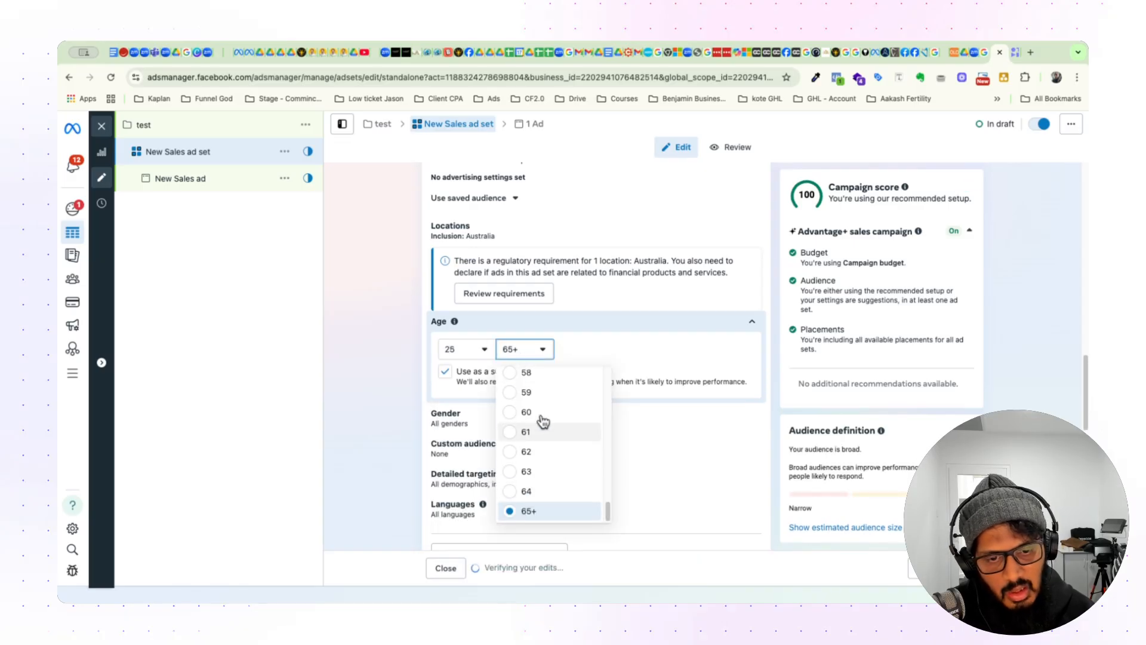
{"action": "scroll", "coordinate": [543, 422], "scroll_direction": "up", "scroll_amount": 3}
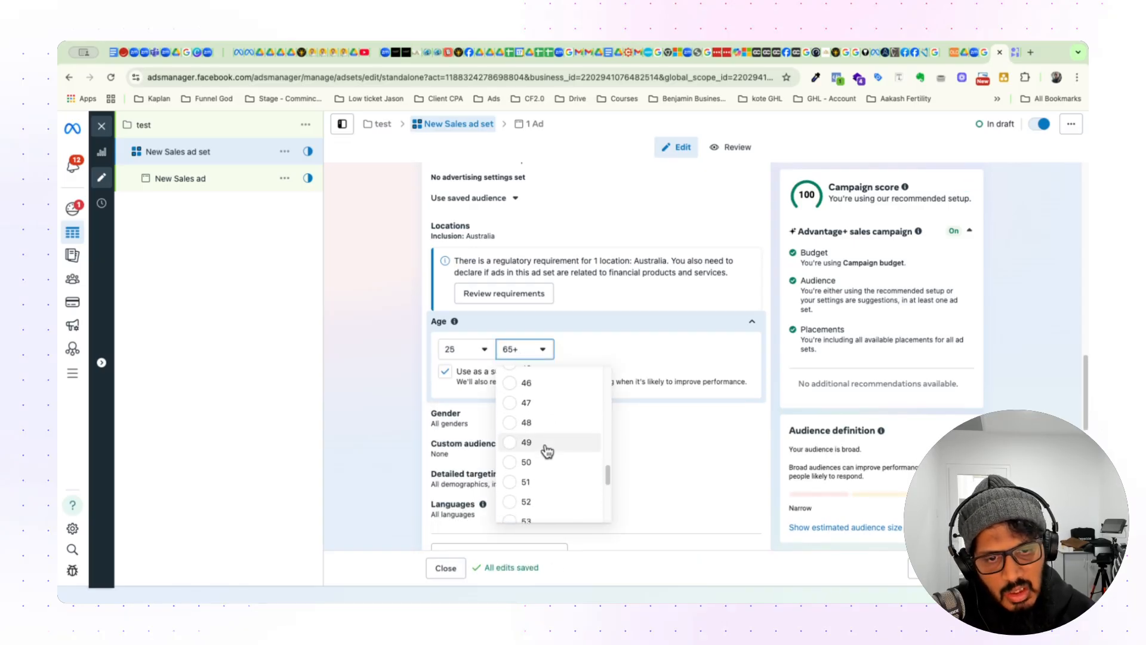
{"action": "scroll", "coordinate": [547, 451], "scroll_direction": "up", "scroll_amount": 2}
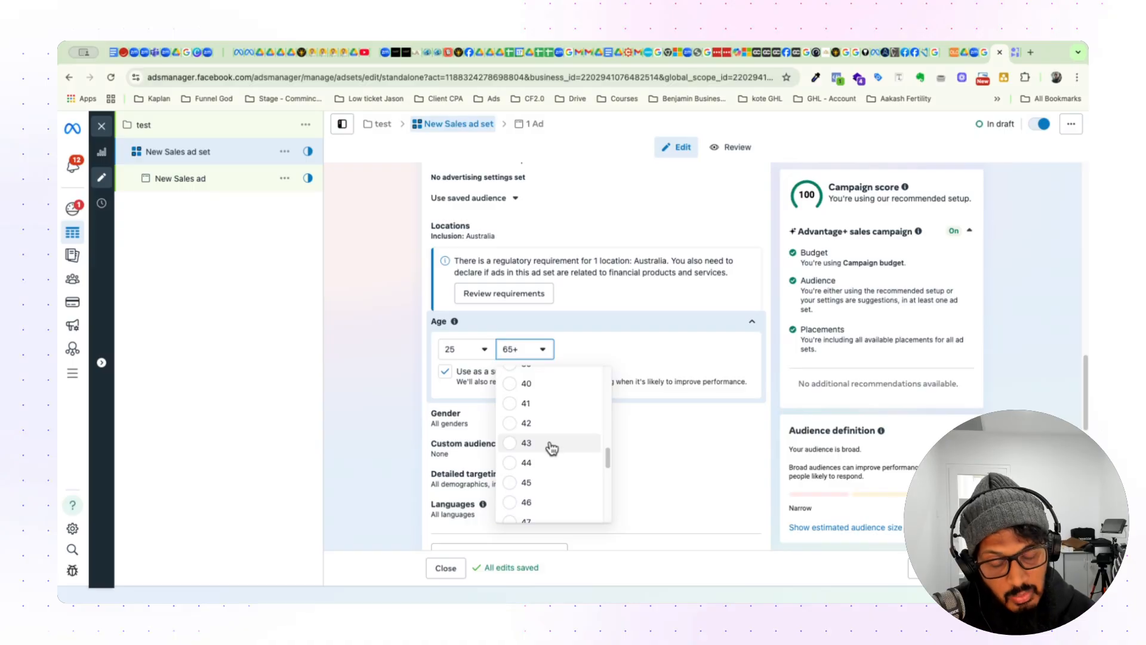
{"action": "scroll", "coordinate": [553, 448], "scroll_direction": "up", "scroll_amount": 5}
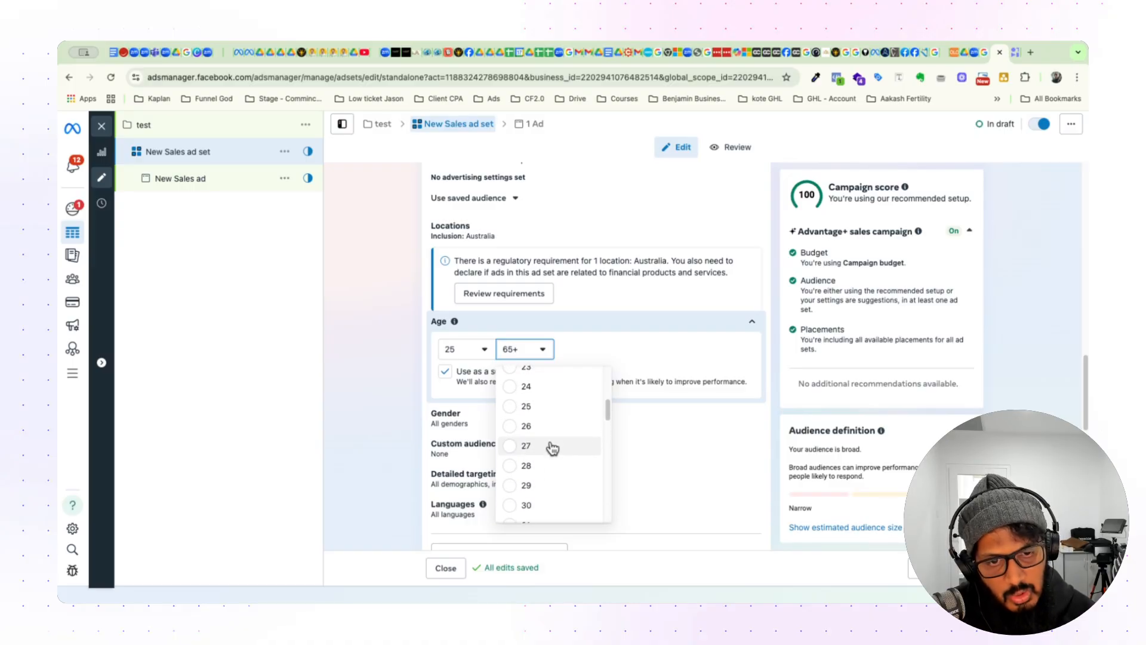
{"action": "left_click", "coordinate": [550, 447]}
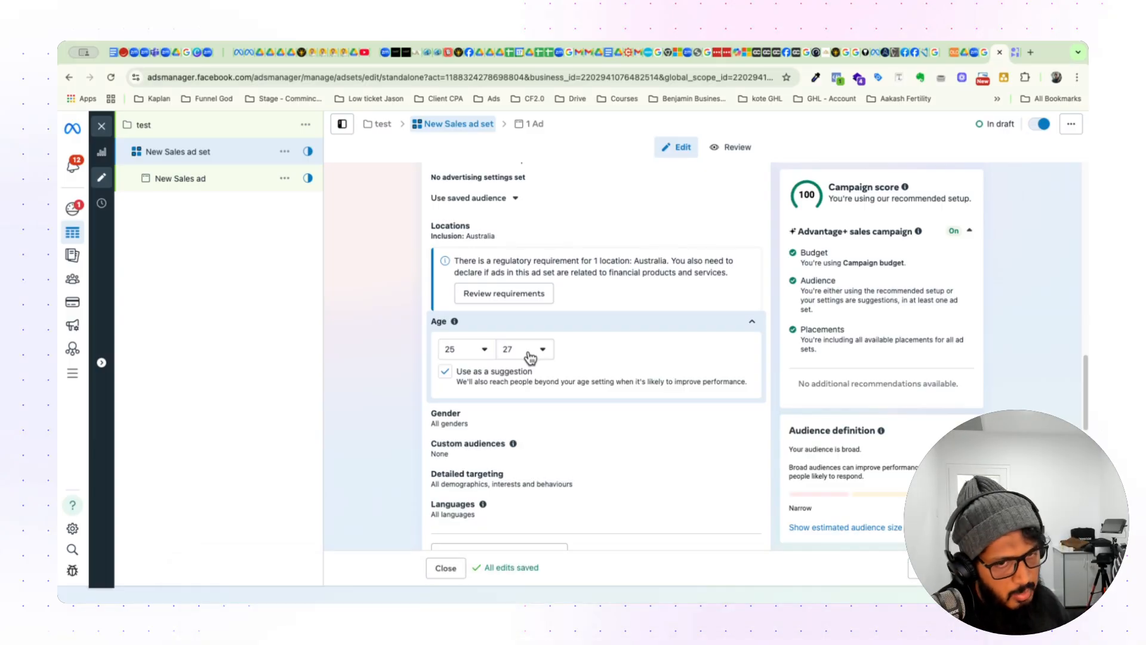
{"action": "left_click", "coordinate": [445, 371]}
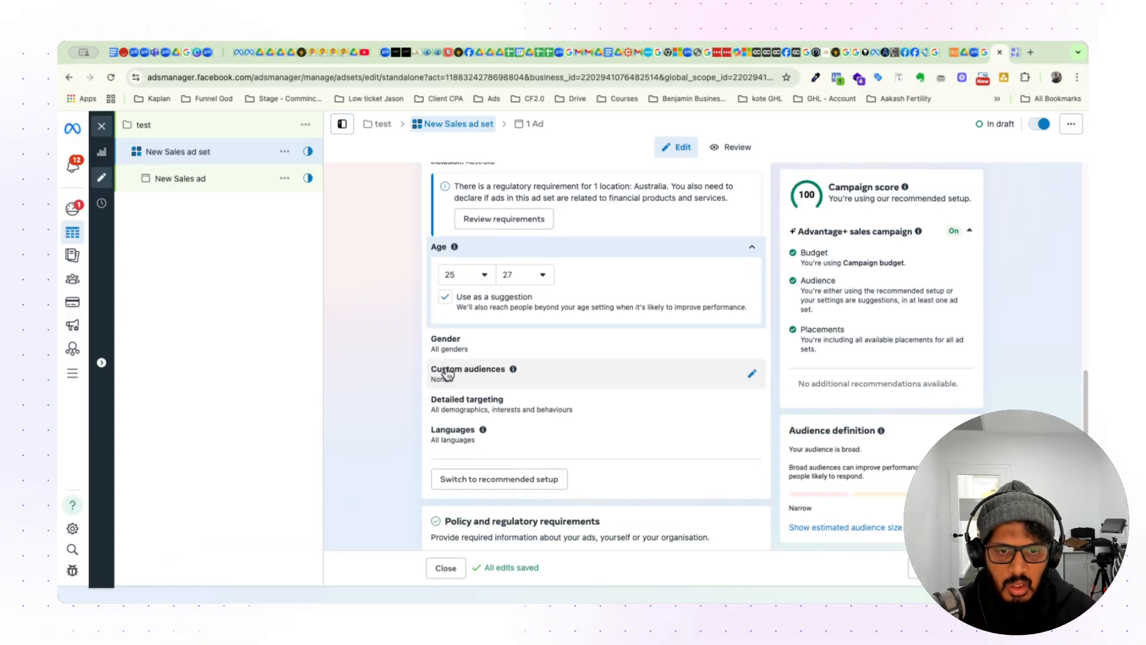
{"action": "scroll", "coordinate": [469, 294], "scroll_direction": "up", "scroll_amount": 3}
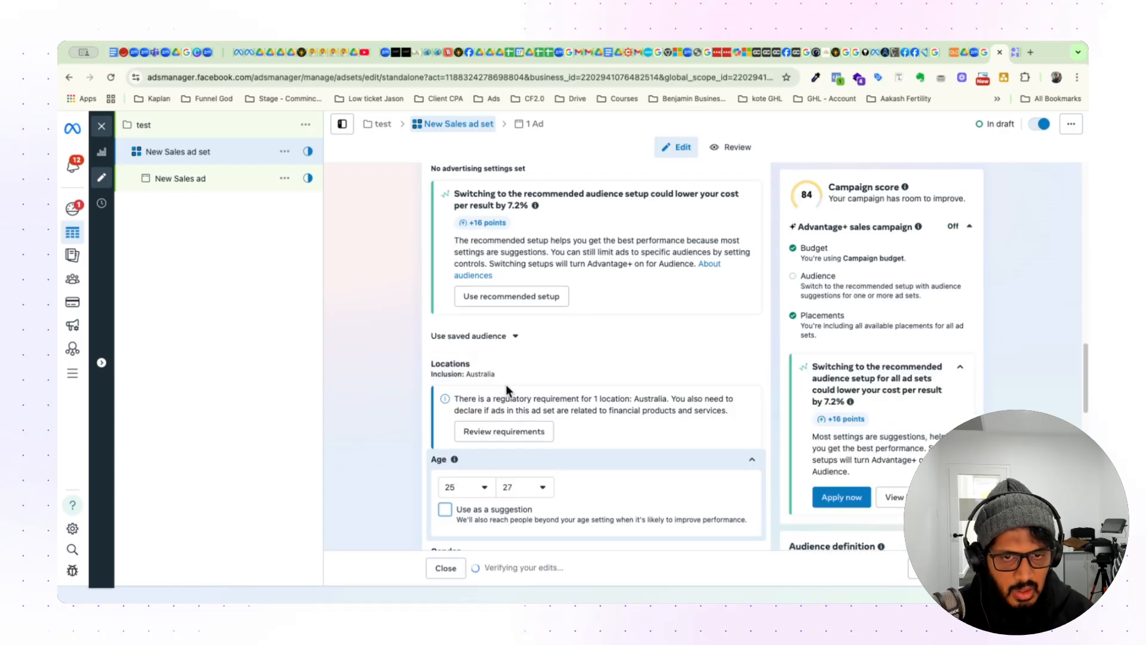
- Open the custom audiences setting and check the search for existing audiences without adding any
{"action": "scroll", "coordinate": [492, 472], "scroll_direction": "down", "scroll_amount": 5}
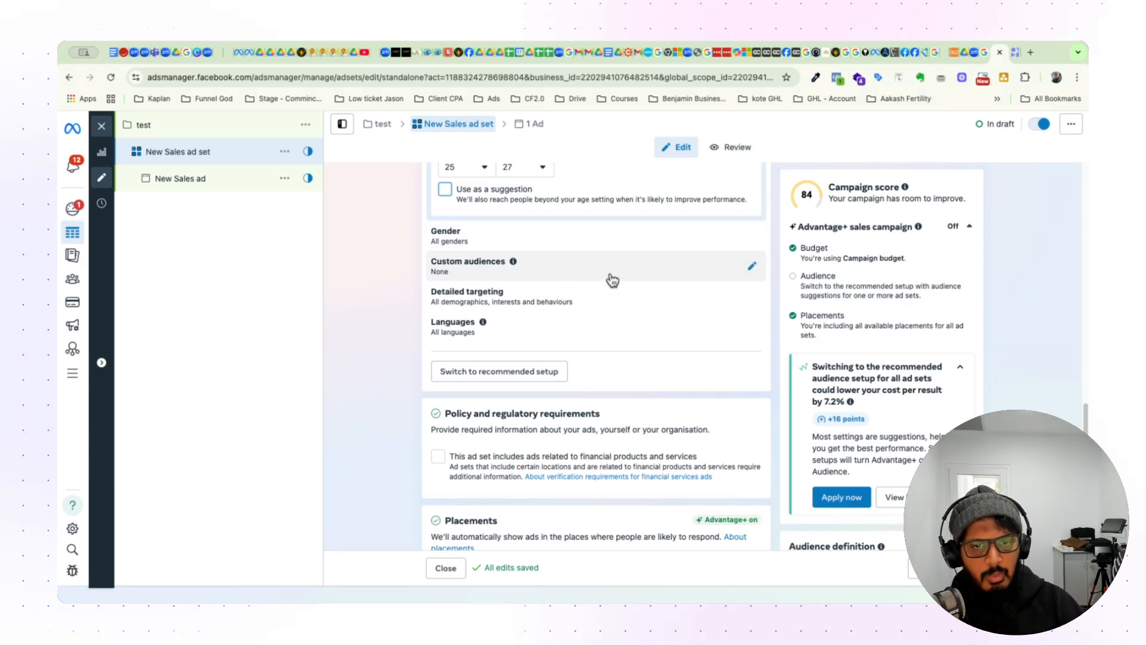
{"action": "left_click", "coordinate": [753, 268]}
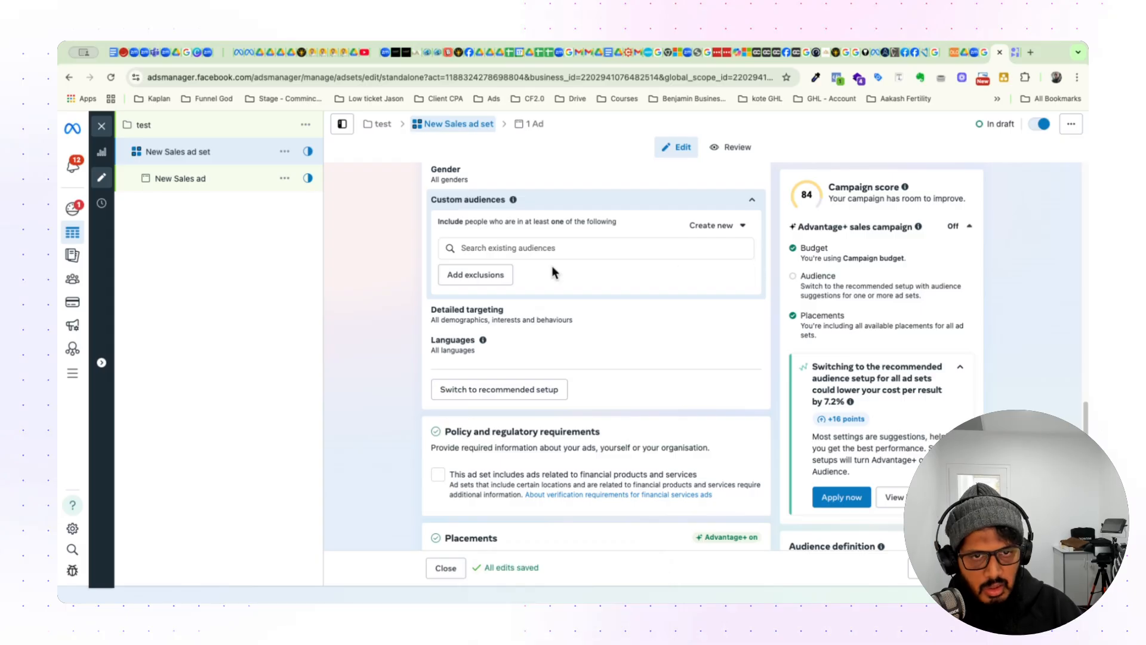
{"action": "left_click", "coordinate": [478, 251]}
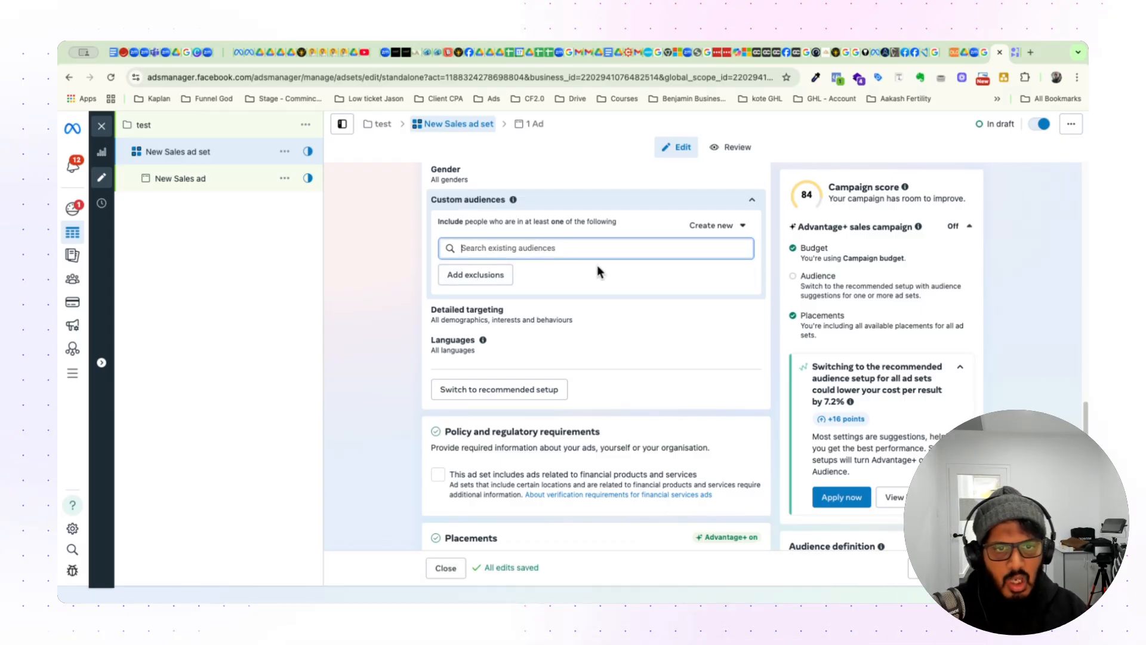
{"action": "left_click", "coordinate": [540, 248]}
{"action": "left_click", "coordinate": [418, 280]}
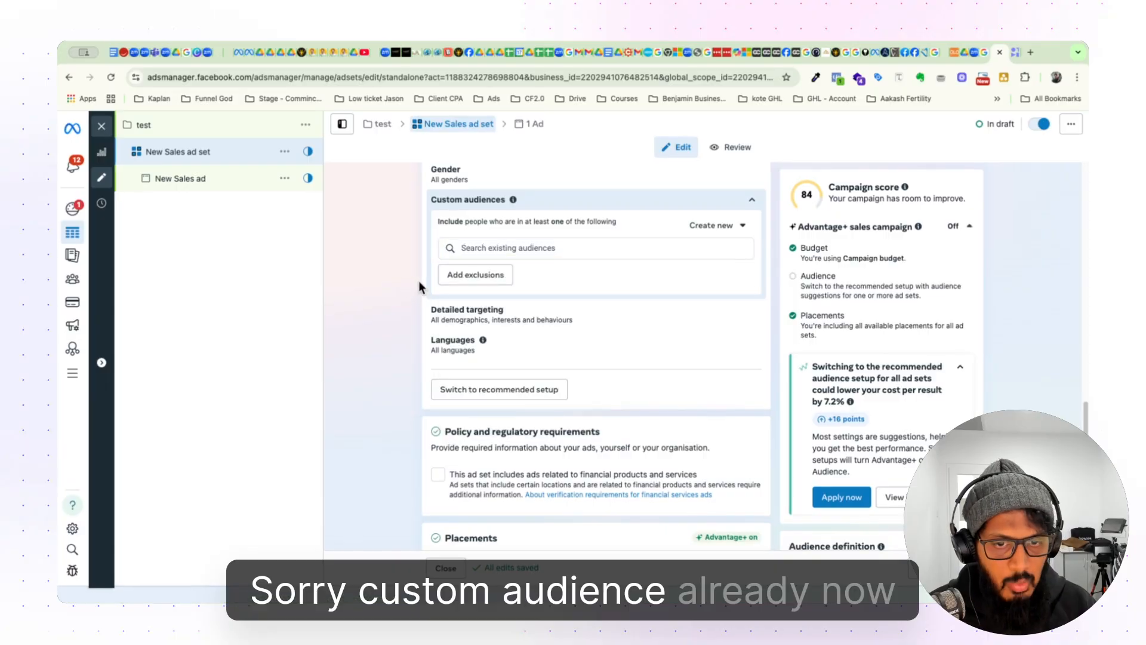
- Search detailed targeting for "shop" and include the interest Shopping (retail)
{"action": "left_click", "coordinate": [749, 318]}
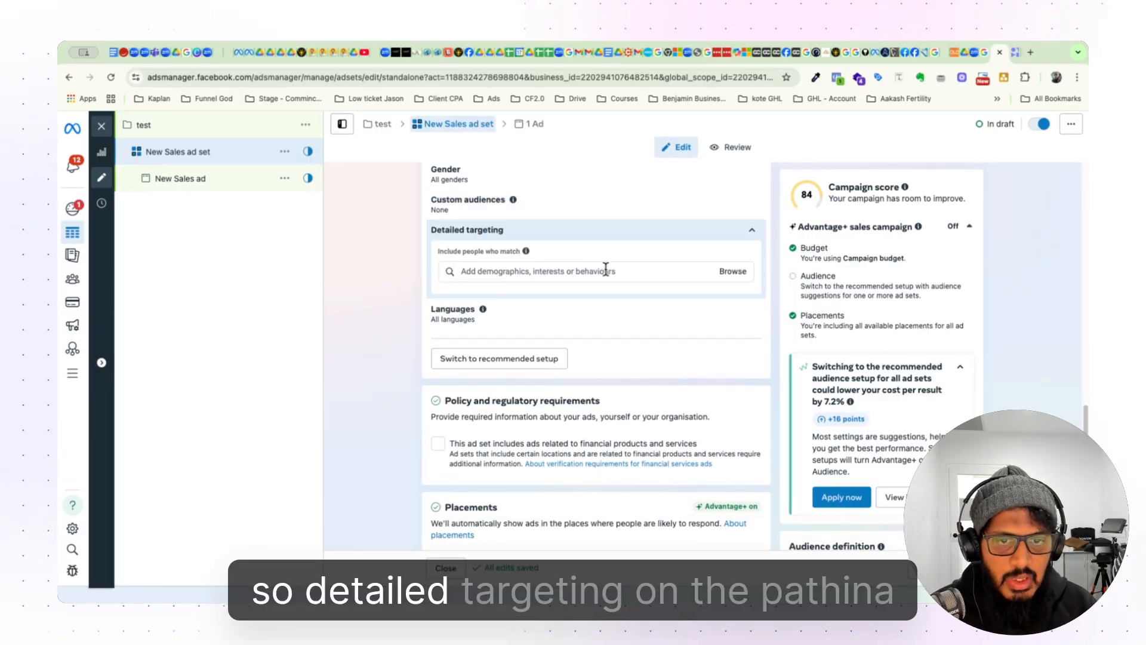
{"action": "left_click", "coordinate": [499, 271]}
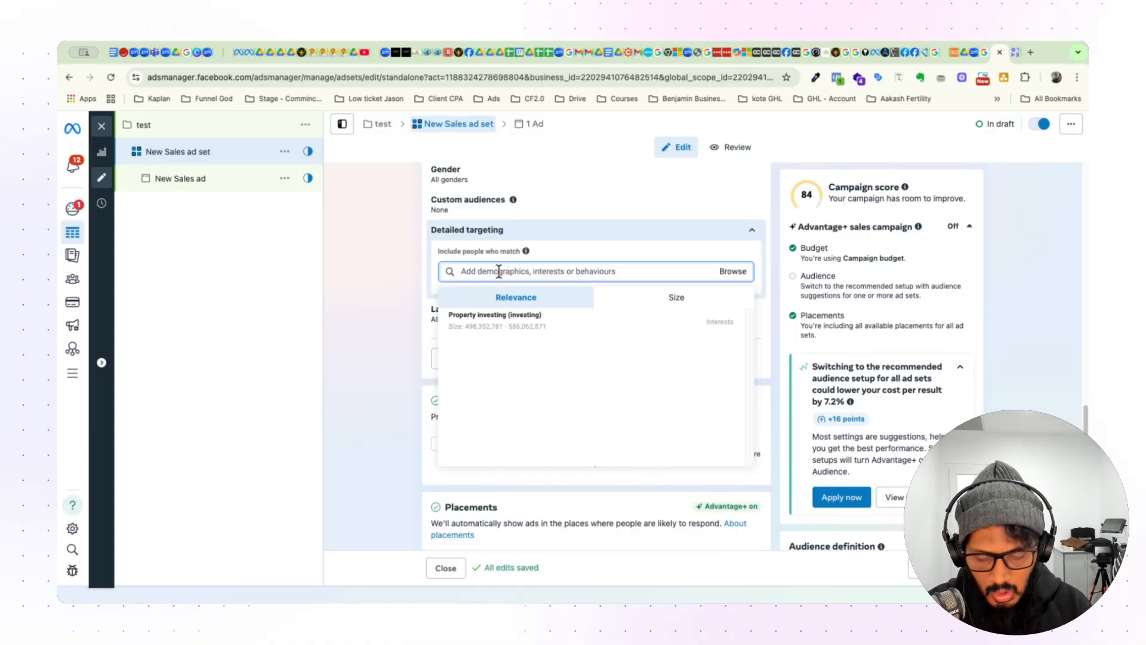
{"action": "type", "text": "e"}
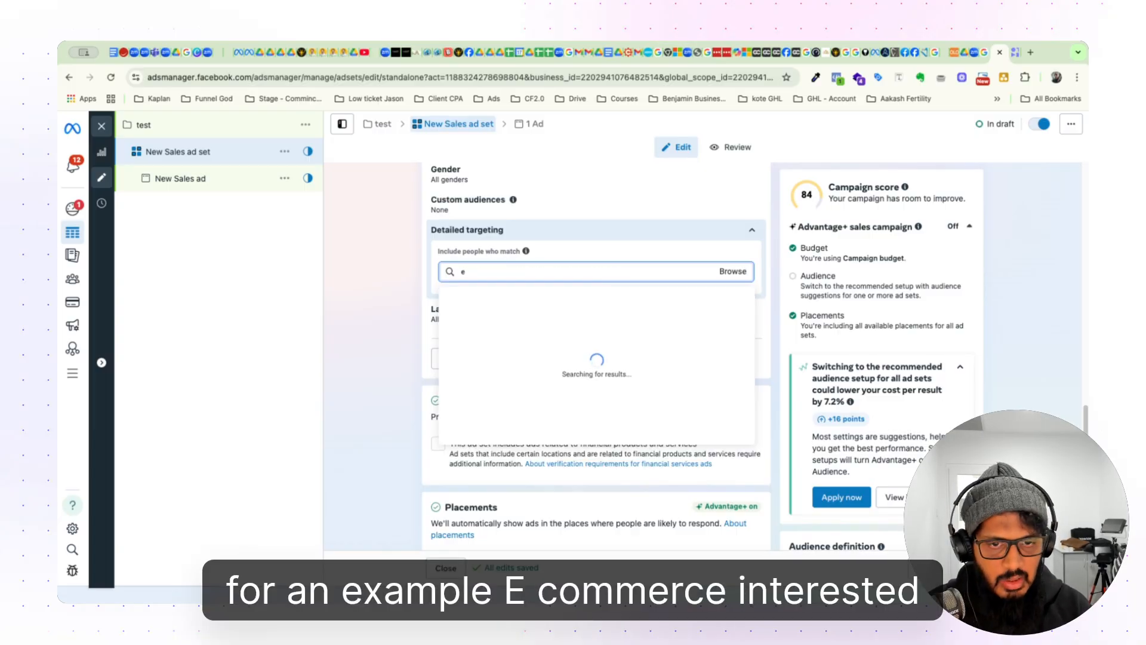
{"action": "key", "text": "BackSpace"}
{"action": "type", "text": "shop"}
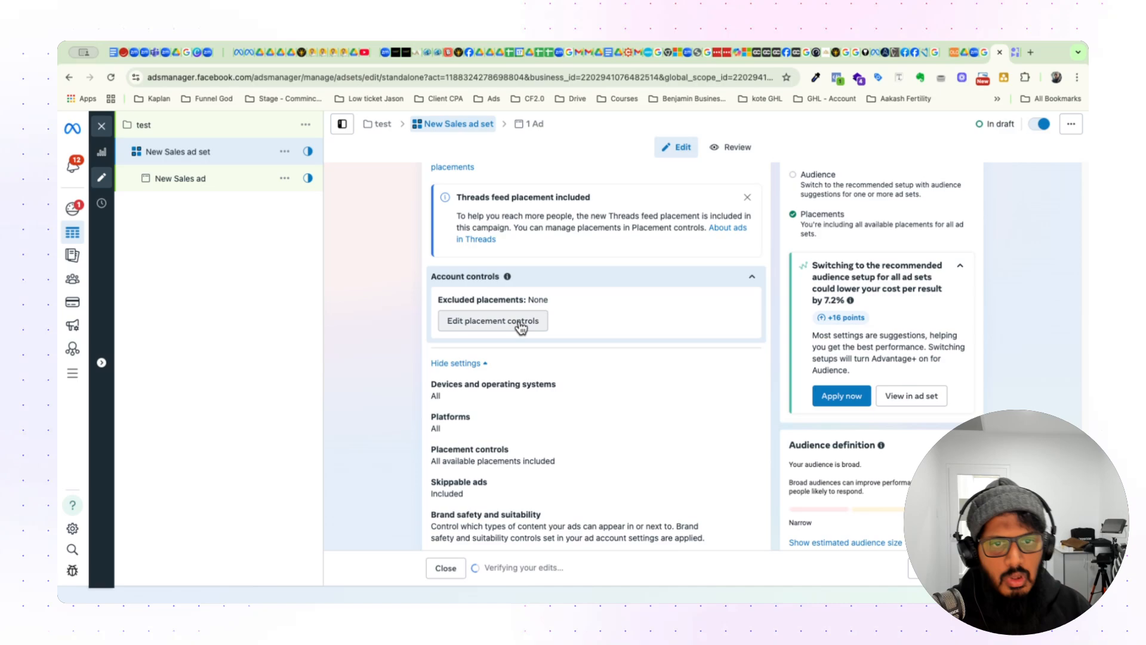
- Define the detailed targeting further by adding an empty "and must also match" condition below Shopping (retail)
{"action": "scroll", "coordinate": [520, 325], "scroll_direction": "up", "scroll_amount": 2}
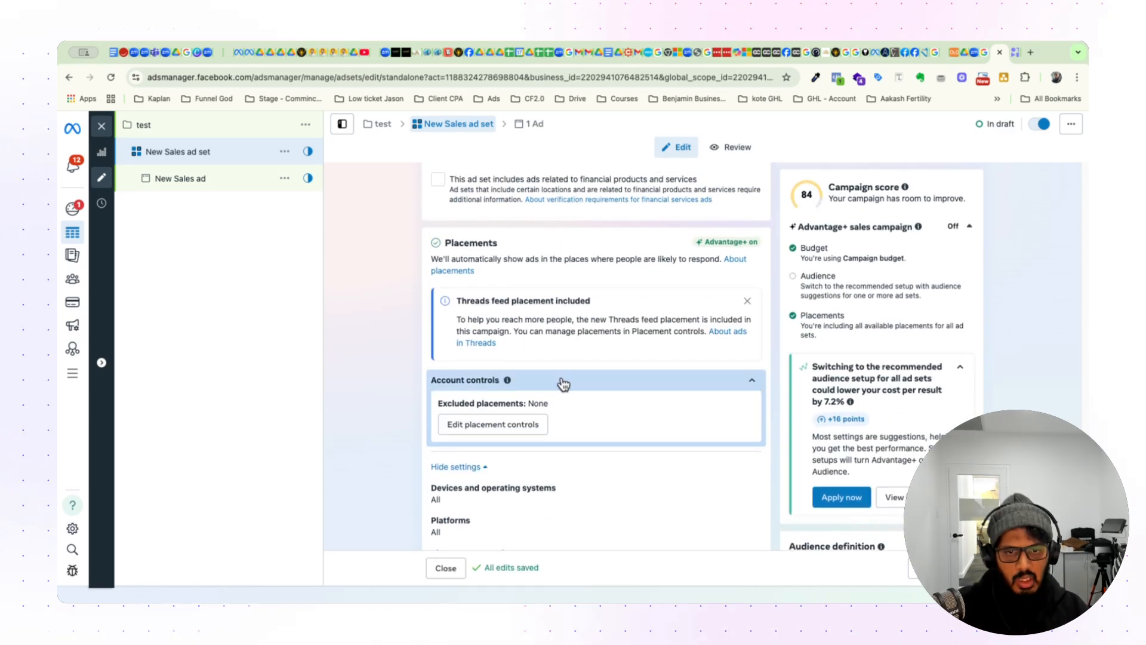
{"action": "scroll", "coordinate": [565, 384], "scroll_direction": "down", "scroll_amount": 1}
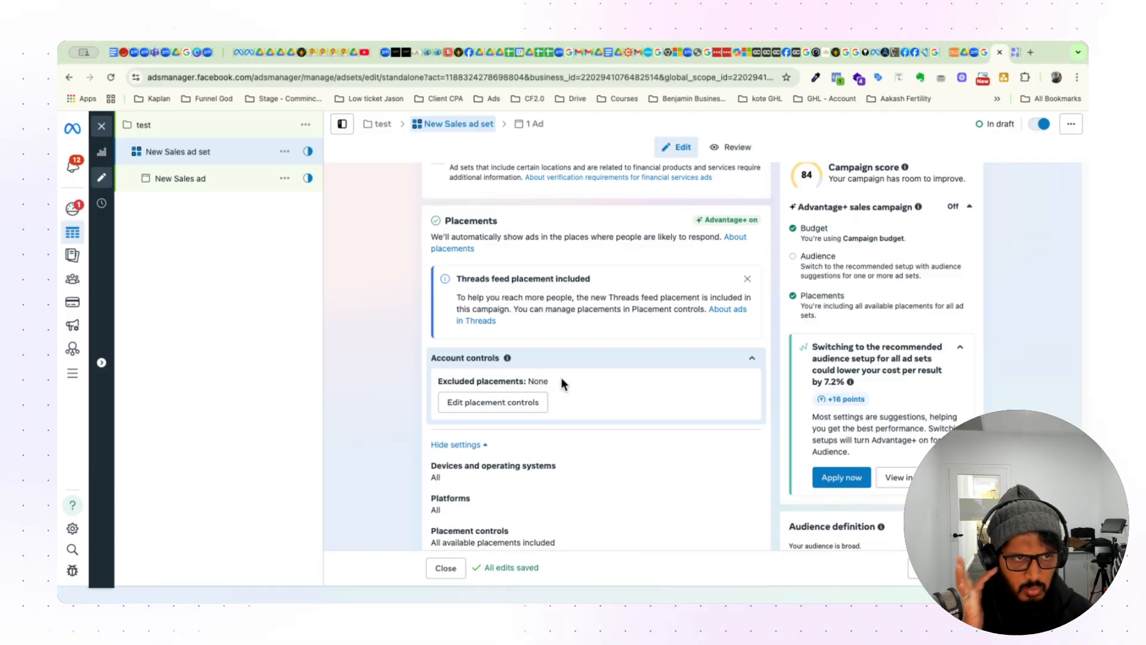
{"action": "scroll", "coordinate": [553, 382], "scroll_direction": "down", "scroll_amount": 4}
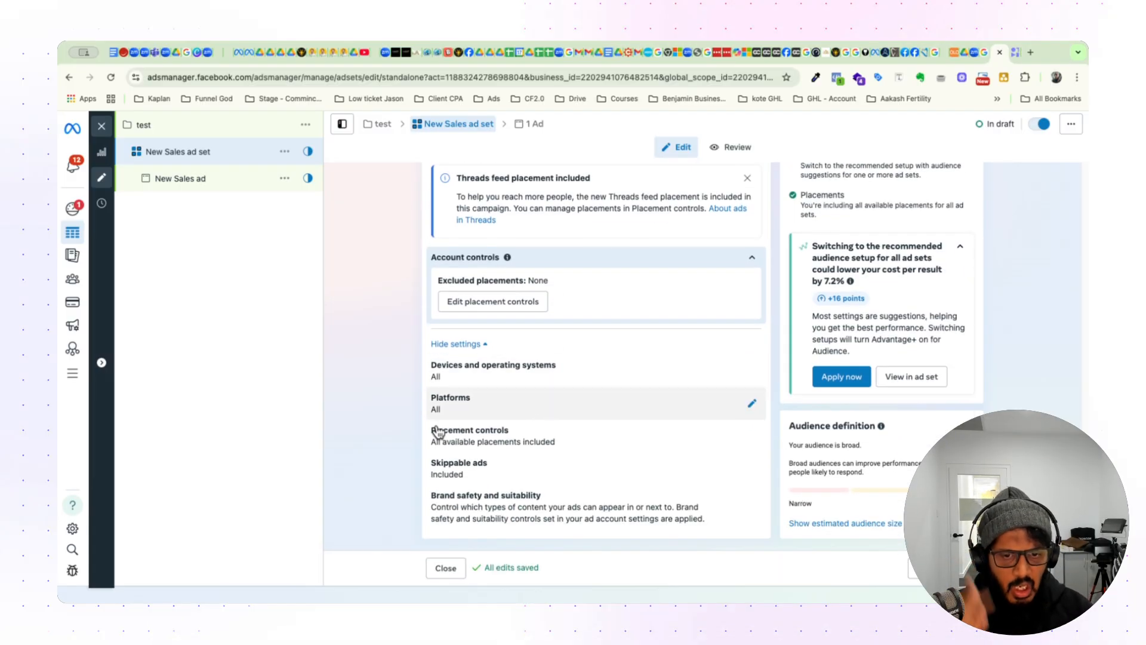
{"action": "scroll", "coordinate": [498, 408], "scroll_direction": "up", "scroll_amount": 10}
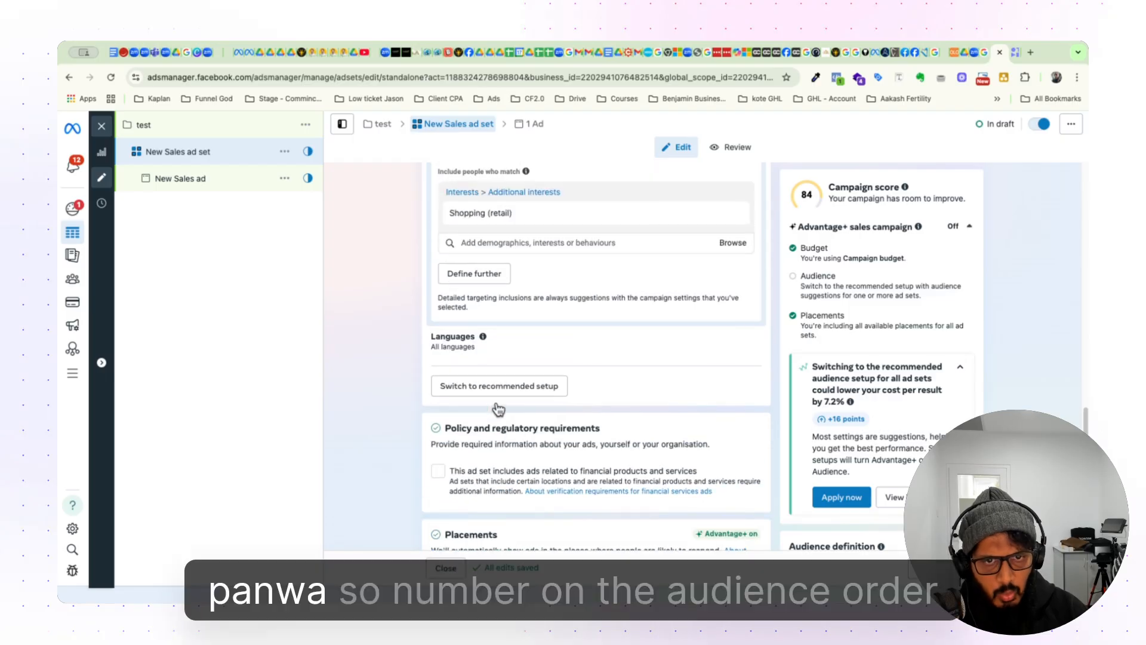
{"action": "scroll", "coordinate": [496, 403], "scroll_direction": "up", "scroll_amount": 4}
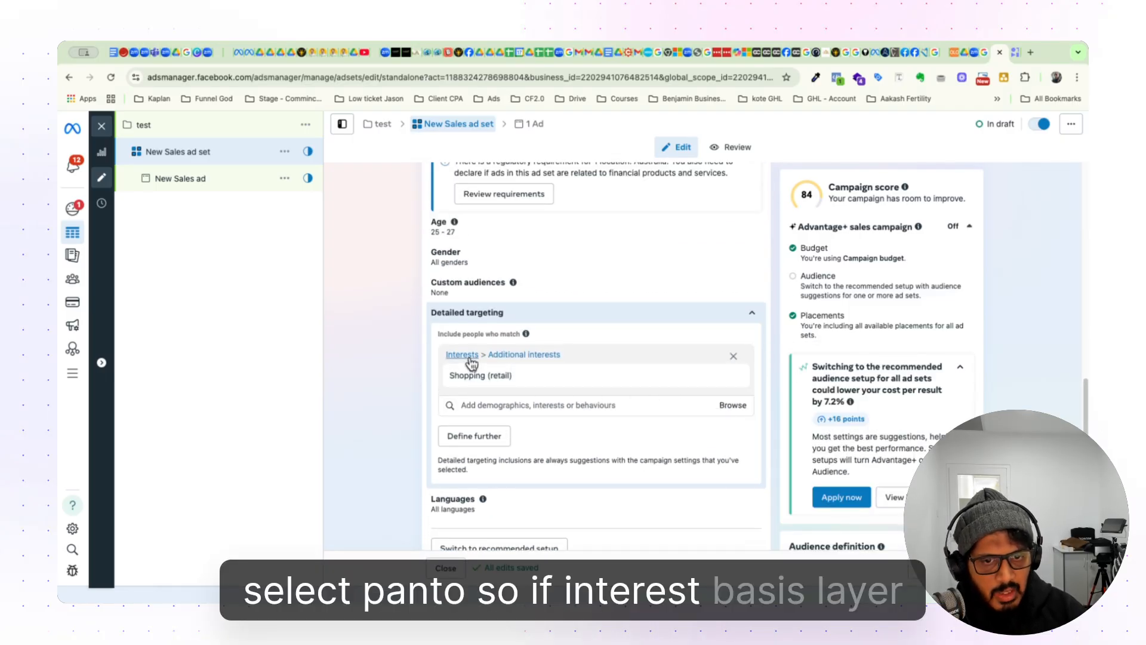
{"action": "mouse_move", "coordinate": [499, 370]}
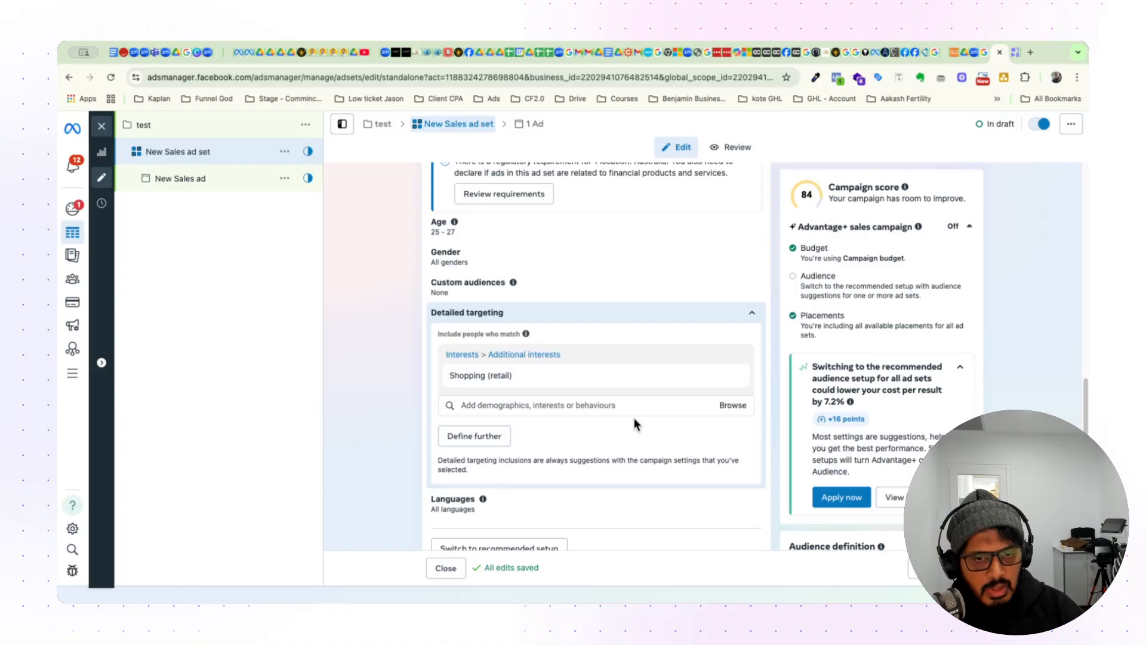
{"action": "left_click", "coordinate": [490, 438]}
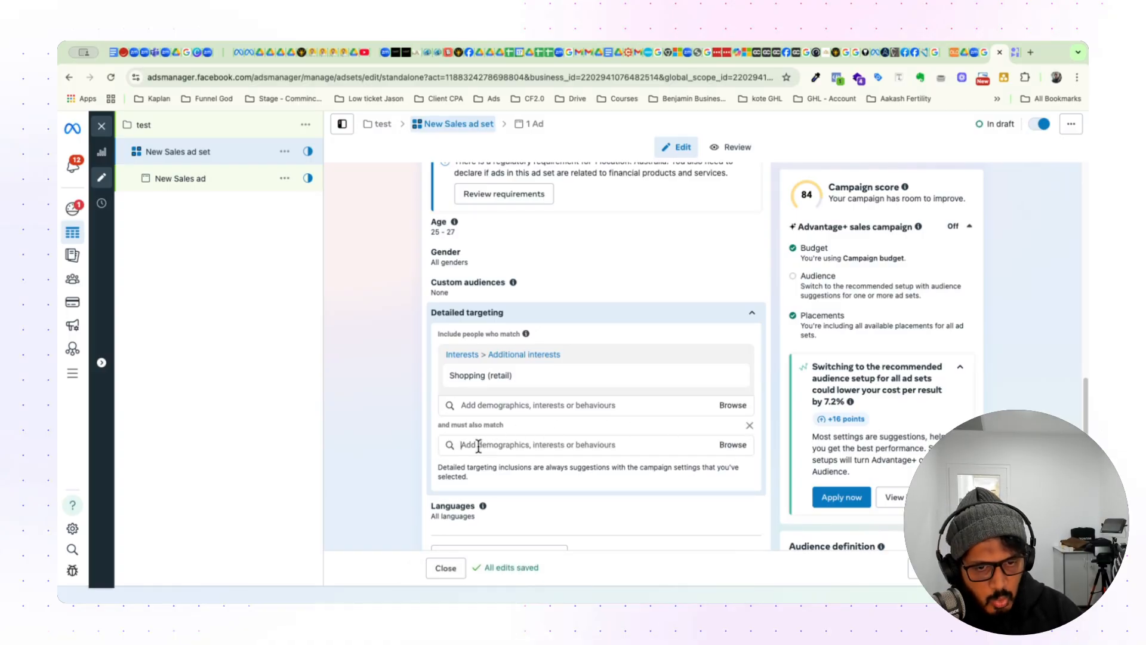
{"action": "left_click", "coordinate": [524, 445]}
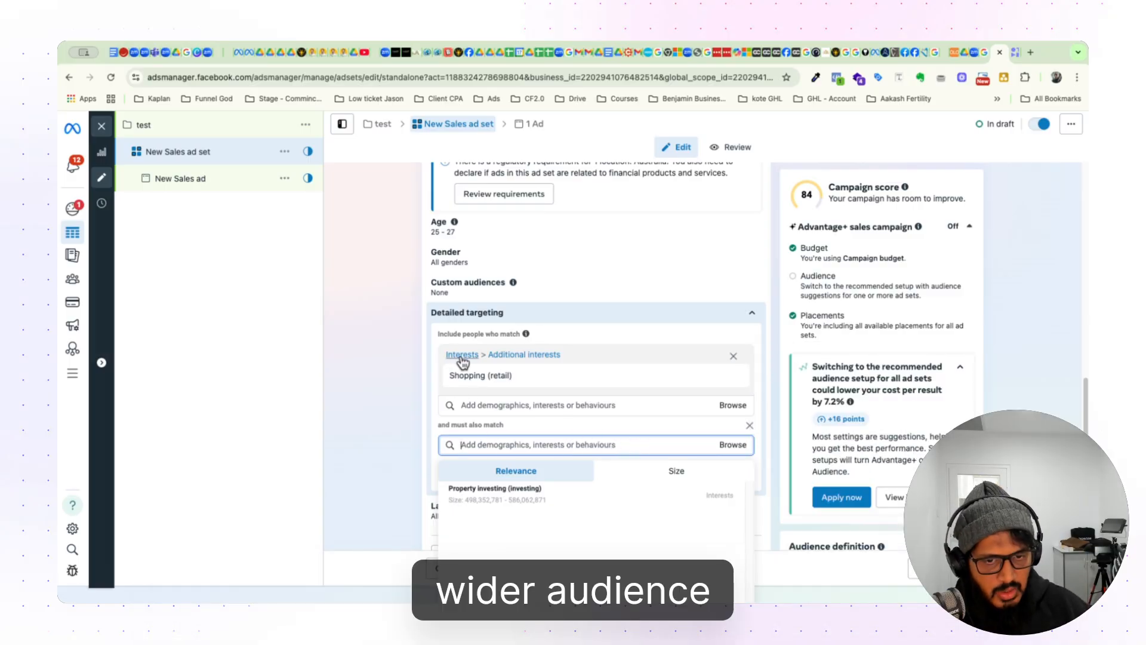
{"action": "left_click", "coordinate": [658, 426]}
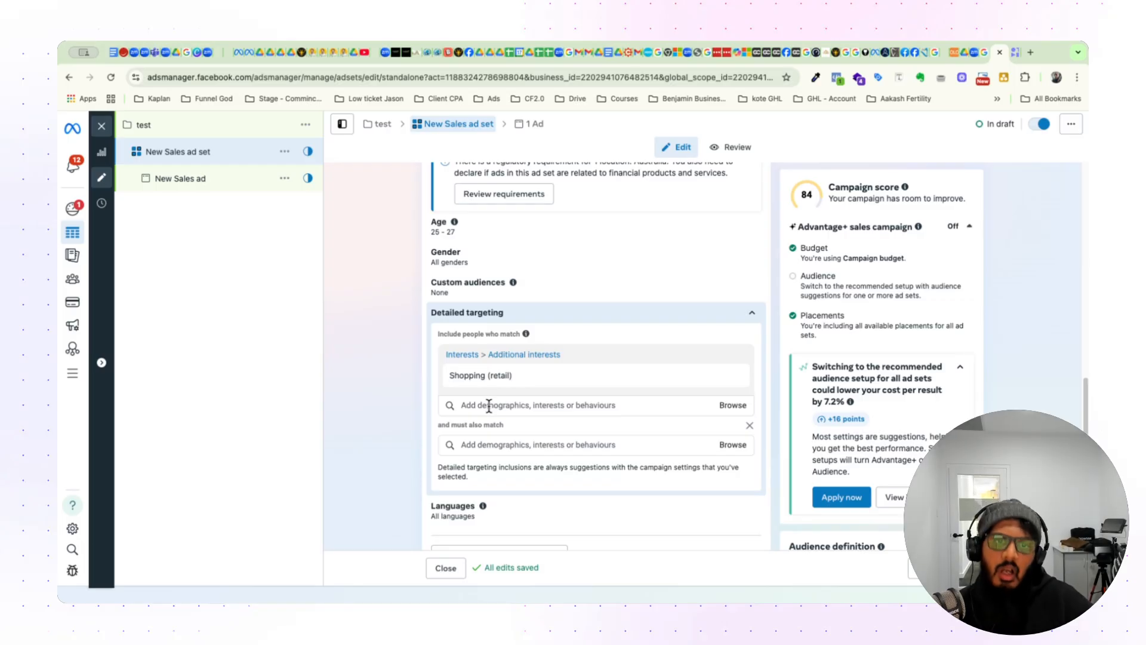
{"action": "mouse_move", "coordinate": [535, 382]}
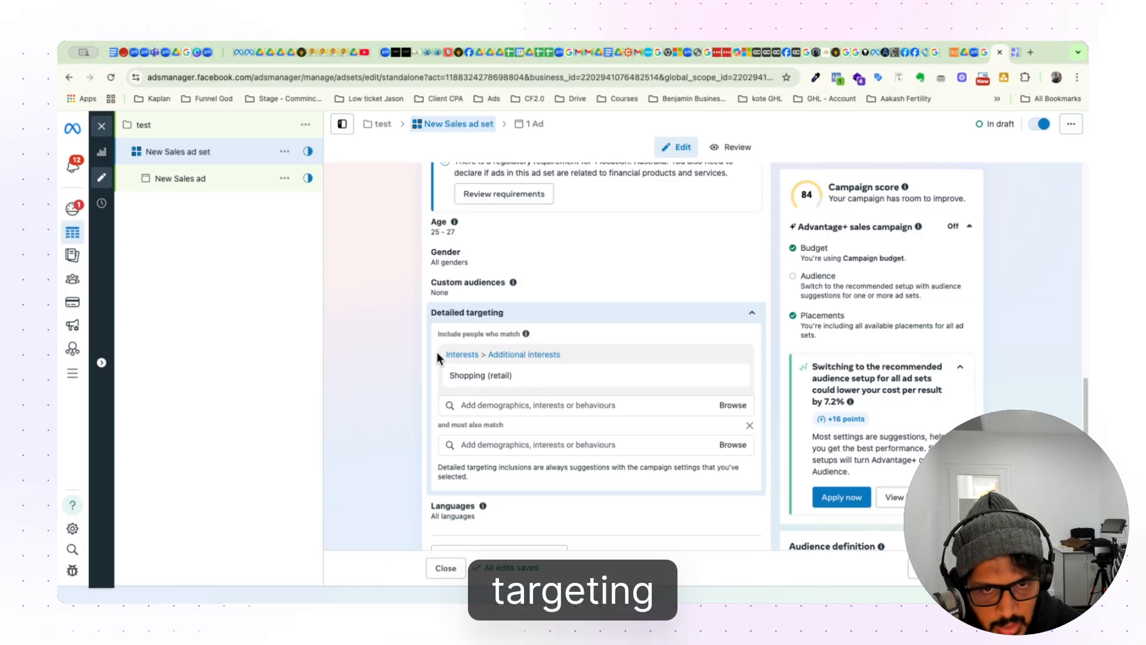
{"action": "left_click", "coordinate": [487, 440]}
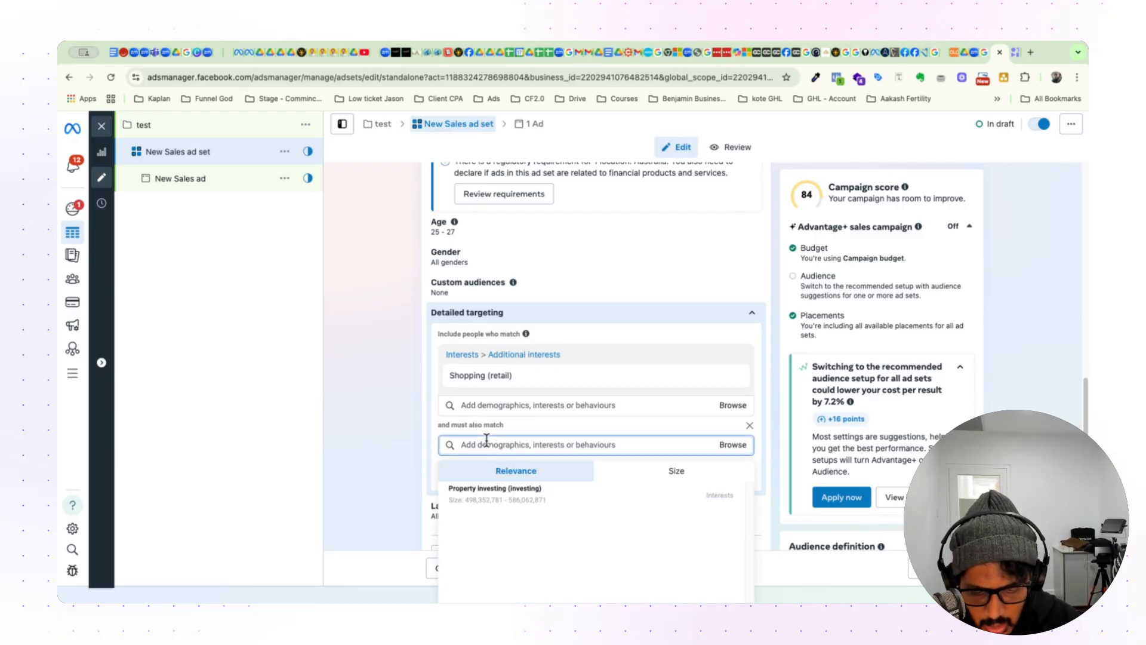
- Browse the Demographics targeting options for the included audience and review the choices under Life events
{"action": "left_click", "coordinate": [727, 406]}
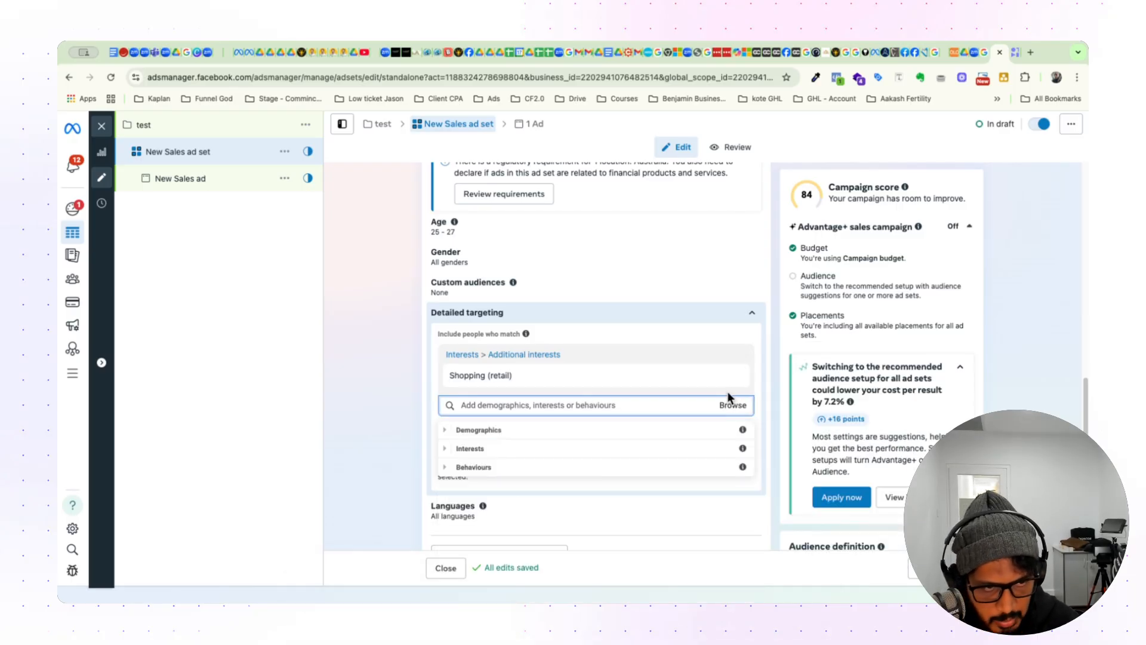
{"action": "left_click", "coordinate": [449, 431]}
{"action": "scroll", "coordinate": [538, 451], "scroll_direction": "down", "scroll_amount": 1}
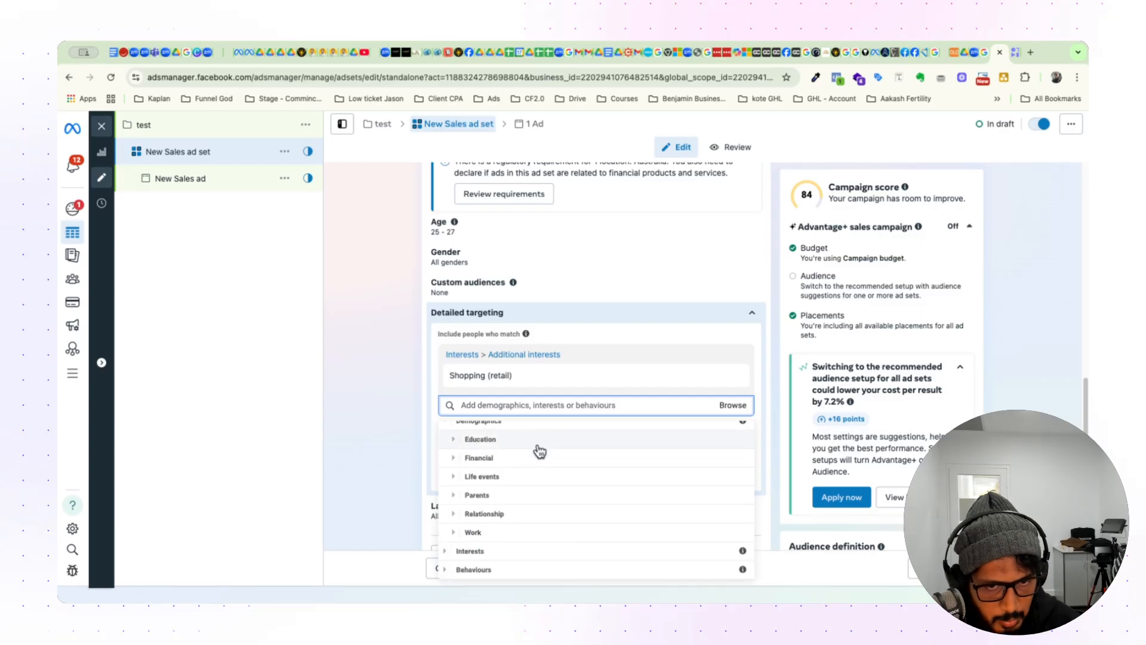
{"action": "left_click", "coordinate": [458, 461]}
{"action": "left_click", "coordinate": [455, 476]}
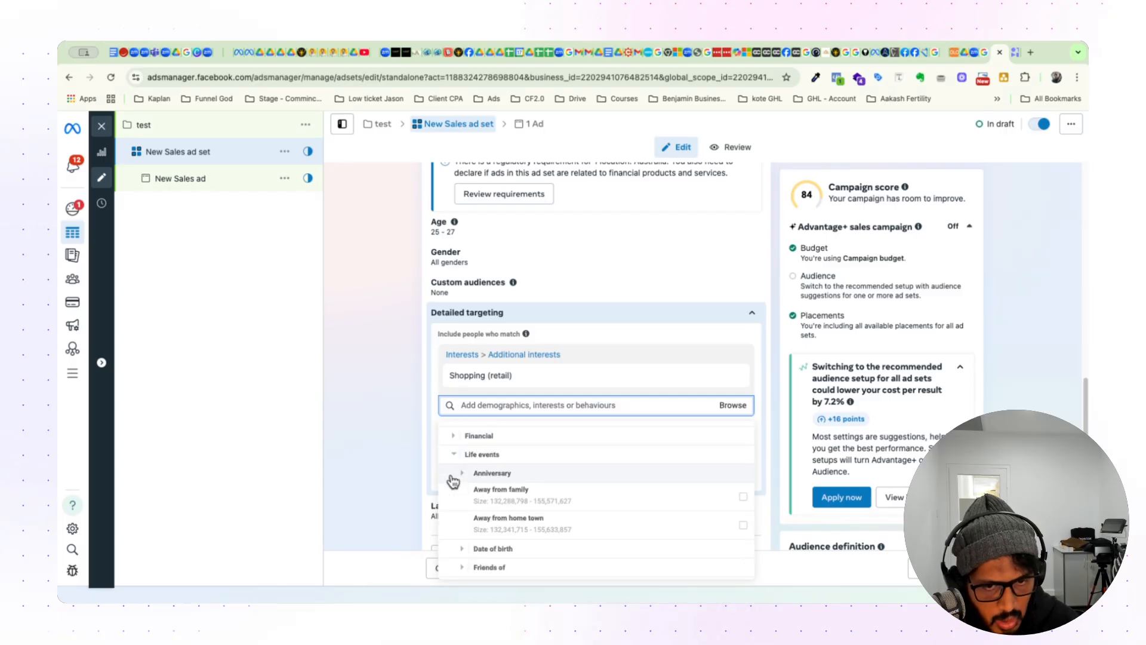
{"action": "scroll", "coordinate": [454, 481], "scroll_direction": "down", "scroll_amount": 1}
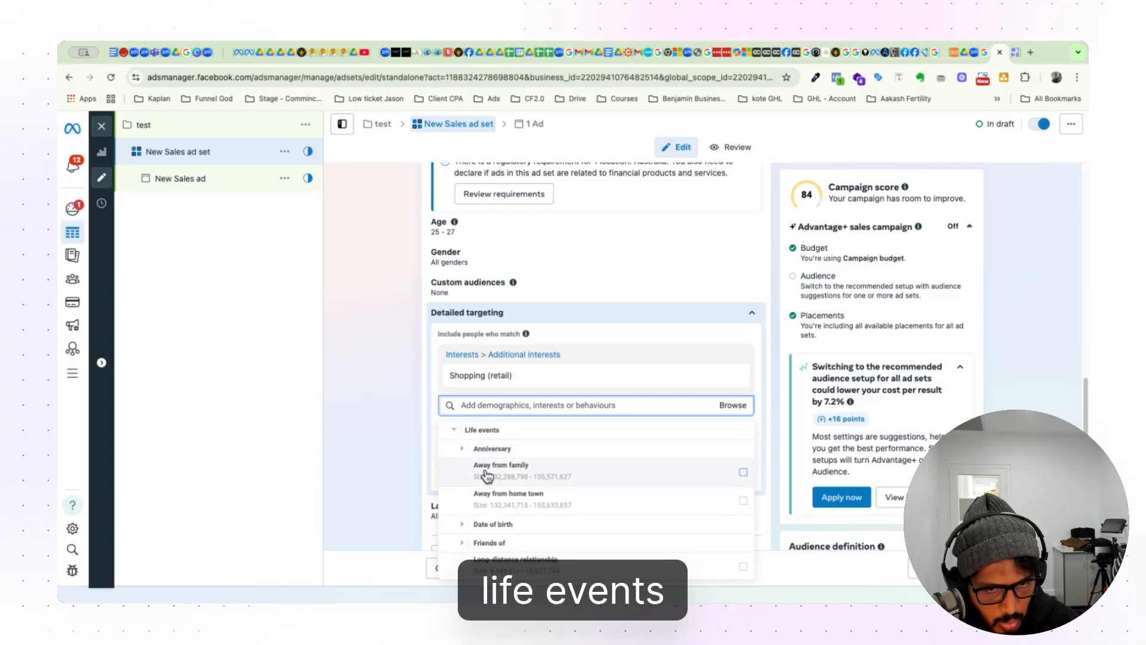
{"action": "scroll", "coordinate": [490, 525], "scroll_direction": "down", "scroll_amount": 1}
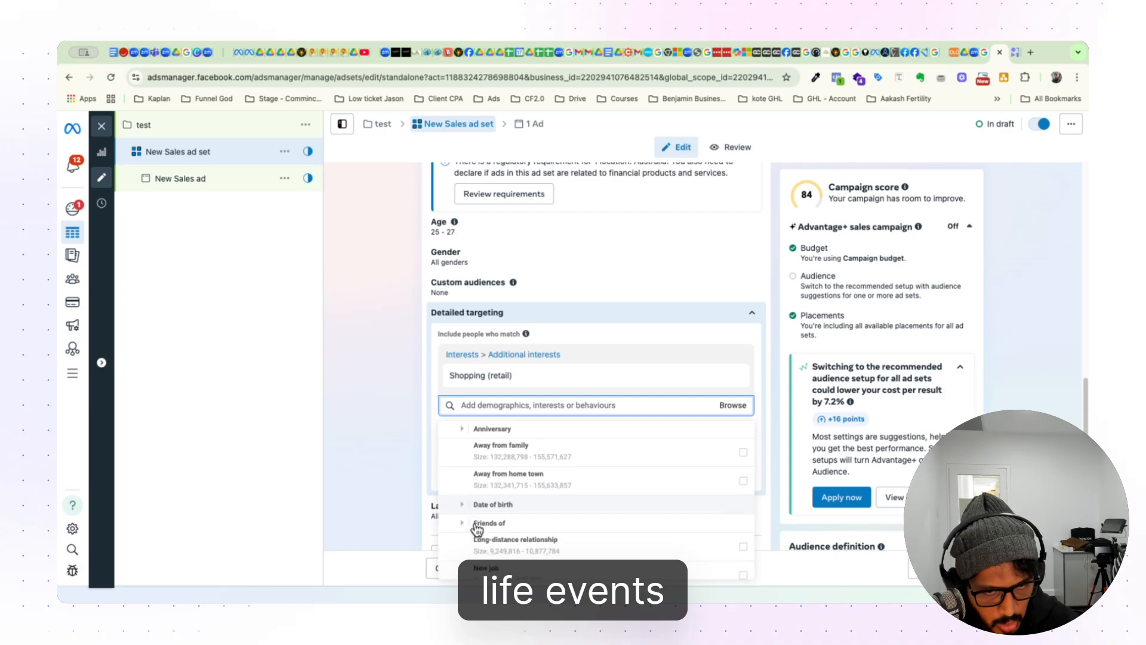
{"action": "scroll", "coordinate": [541, 518], "scroll_direction": "down", "scroll_amount": 5}
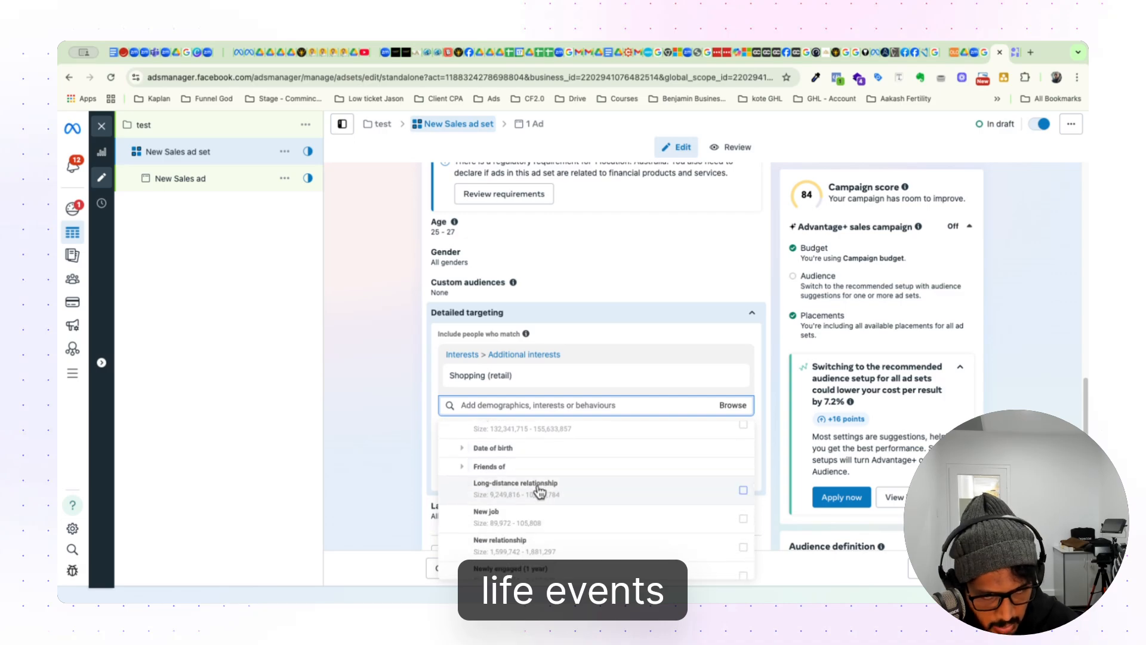
{"action": "scroll", "coordinate": [548, 508], "scroll_direction": "down", "scroll_amount": 6}
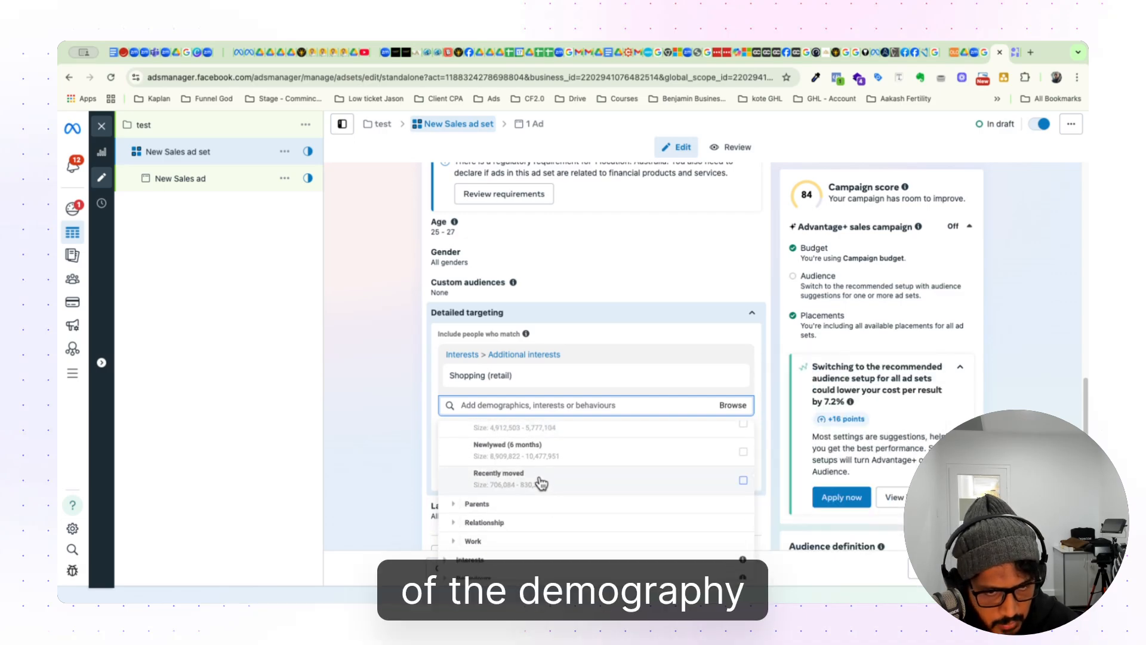
- Expand Parents and All parents in the demographics and review the parent segments by children's age
{"action": "left_click", "coordinate": [456, 503]}
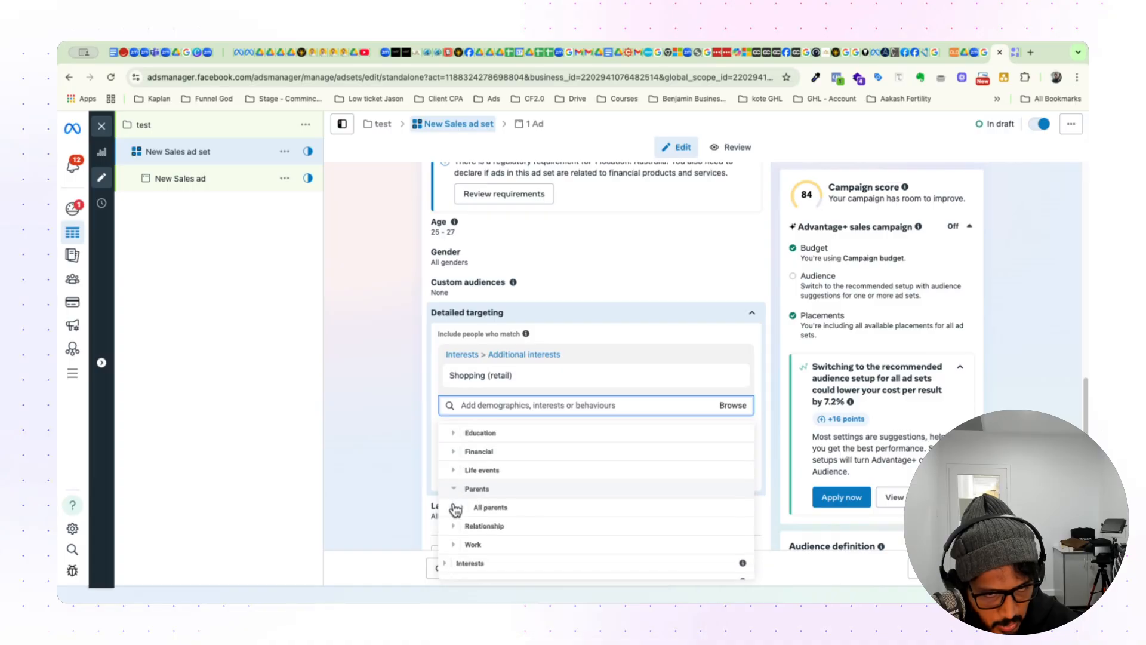
{"action": "left_click", "coordinate": [472, 495]}
{"action": "scroll", "coordinate": [473, 471], "scroll_direction": "down", "scroll_amount": 1}
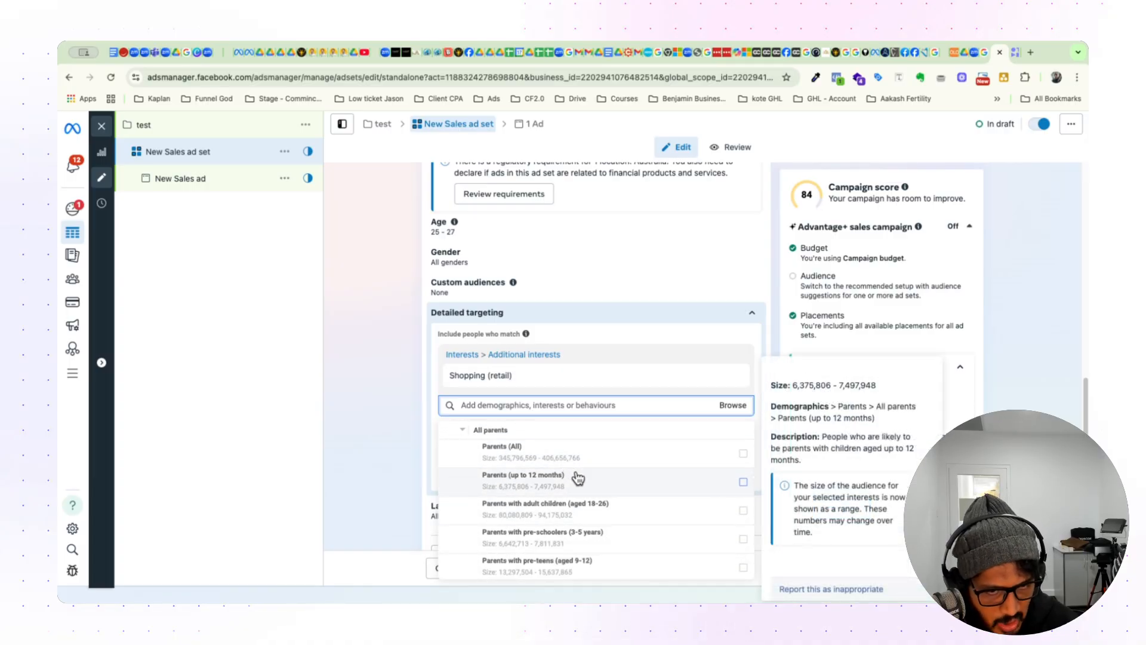
{"action": "scroll", "coordinate": [615, 519], "scroll_direction": "down", "scroll_amount": 1}
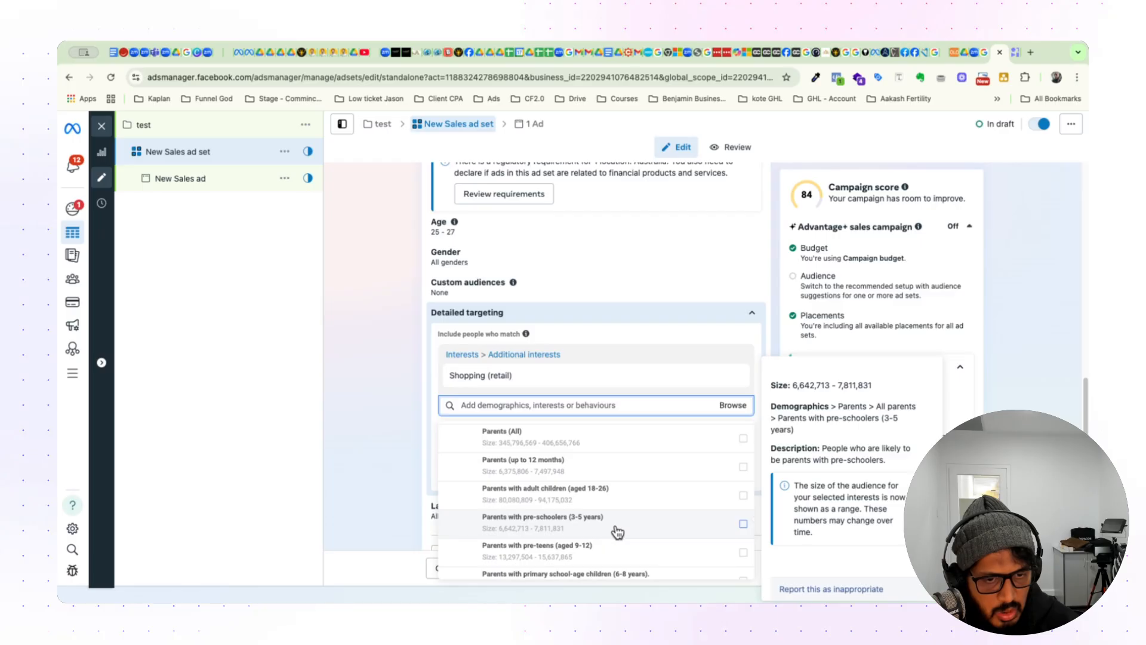
{"action": "scroll", "coordinate": [597, 548], "scroll_direction": "down", "scroll_amount": 1}
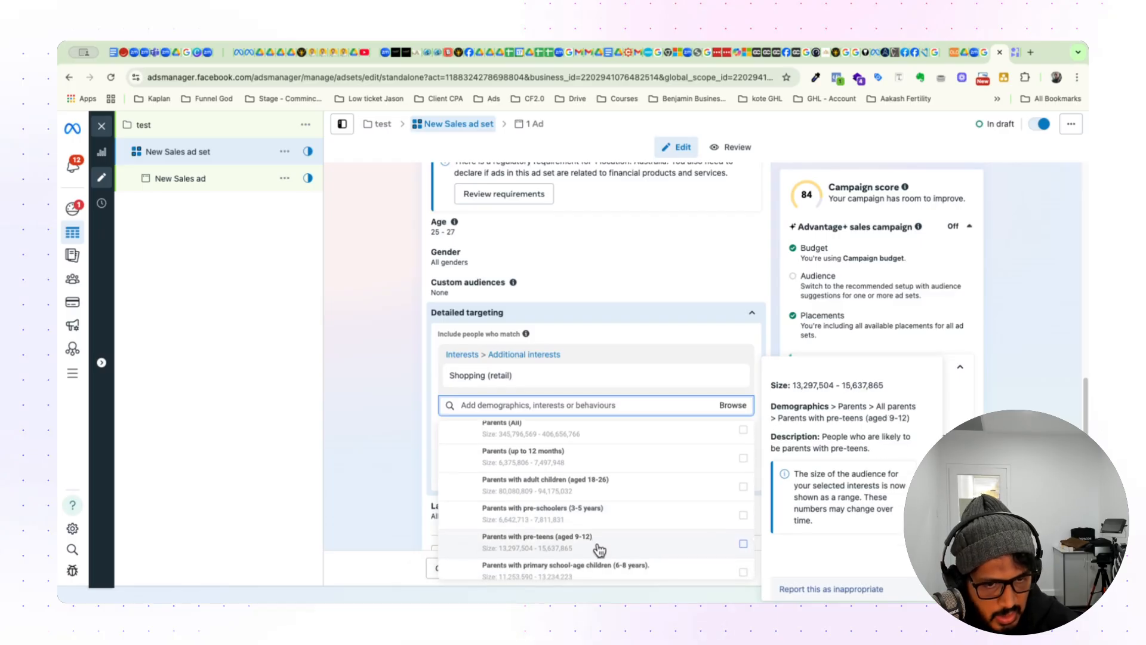
{"action": "scroll", "coordinate": [599, 546], "scroll_direction": "down", "scroll_amount": 2}
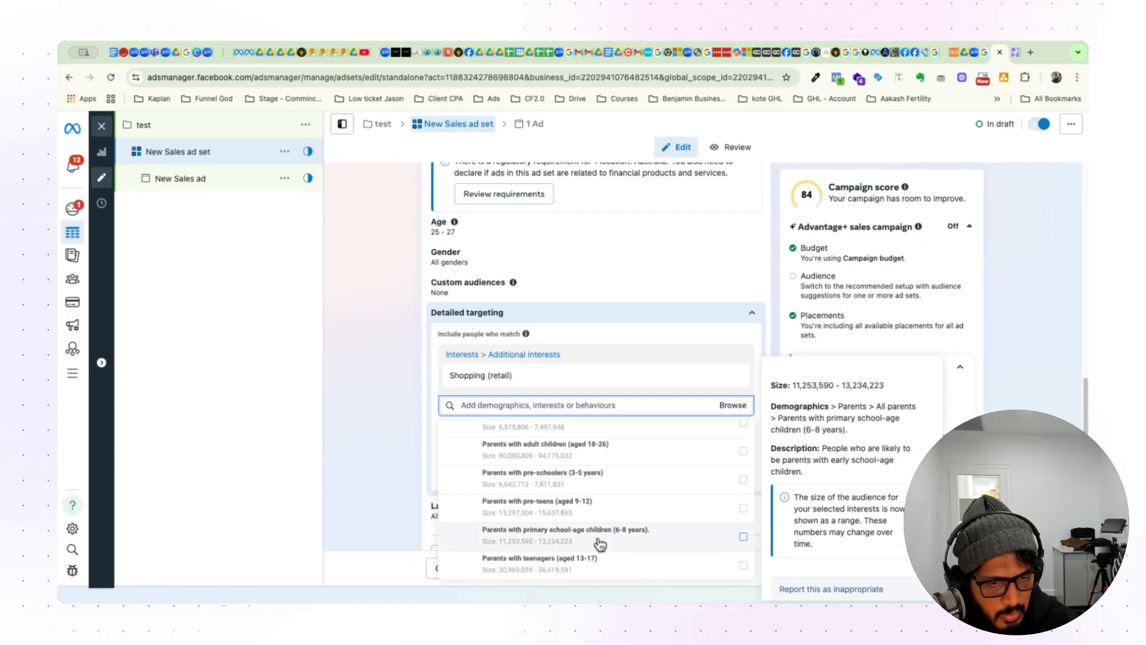
{"action": "scroll", "coordinate": [600, 543], "scroll_direction": "down", "scroll_amount": 4}
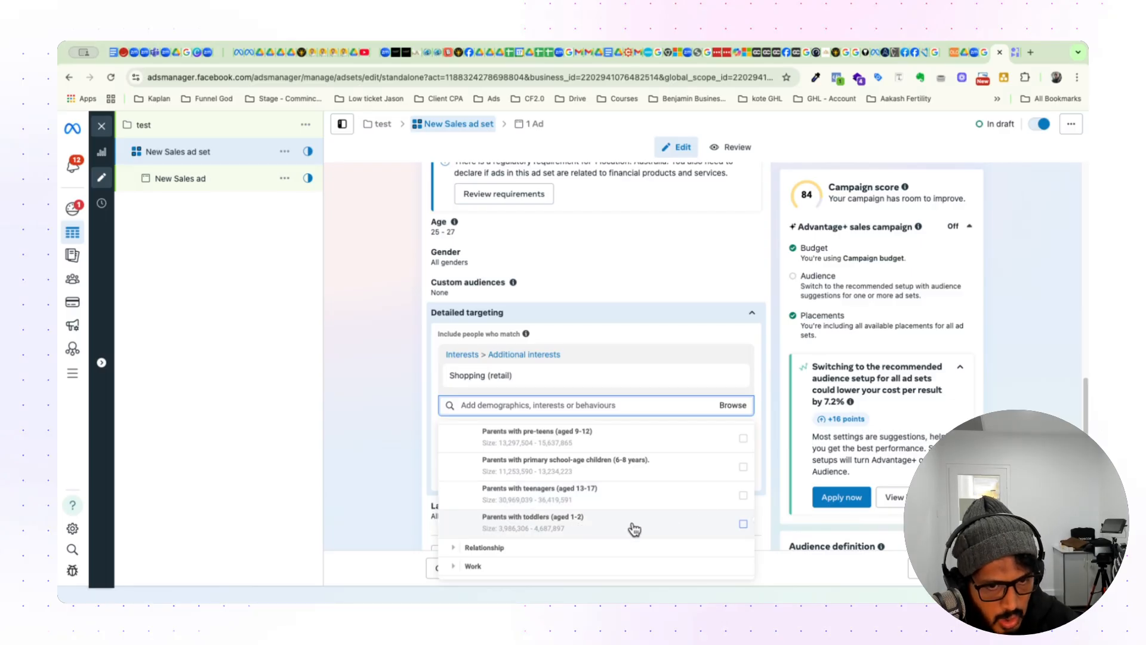
{"action": "mouse_move", "coordinate": [659, 529]}
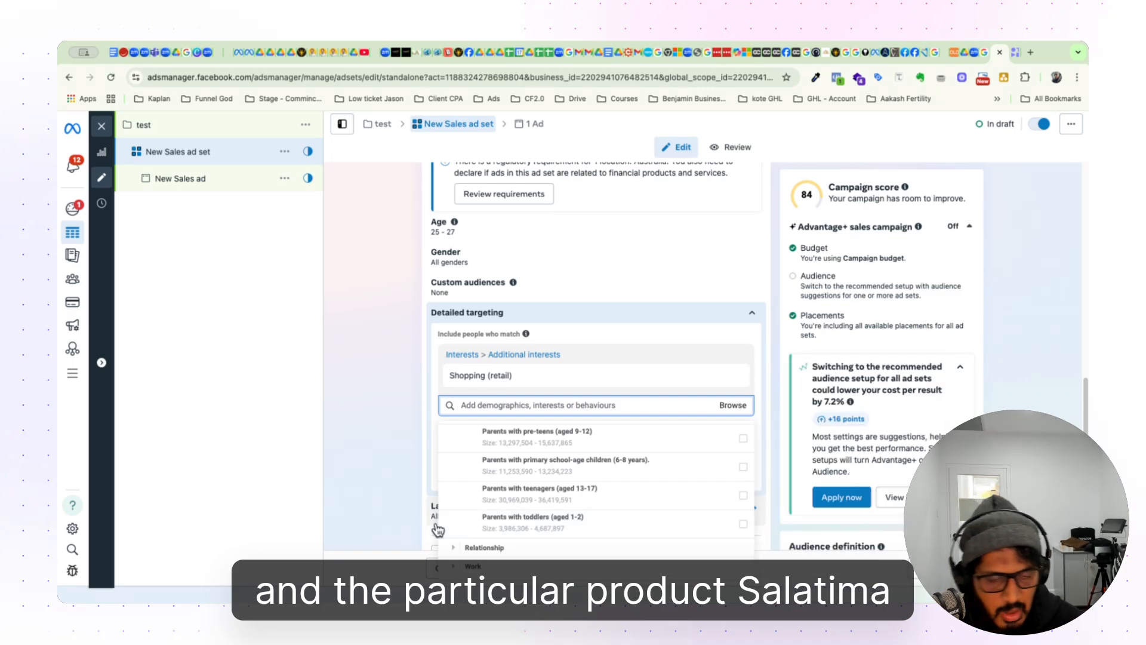
{"action": "scroll", "coordinate": [525, 495], "scroll_direction": "up", "scroll_amount": 3}
{"action": "mouse_move", "coordinate": [541, 489]}
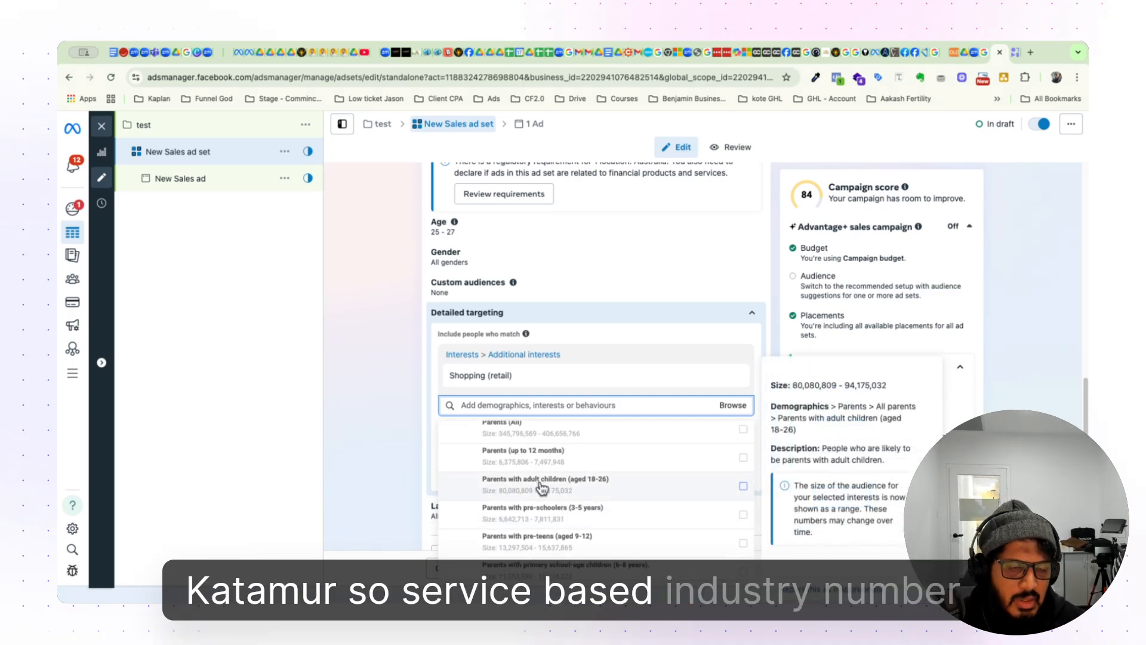
{"action": "scroll", "coordinate": [597, 492], "scroll_direction": "down", "scroll_amount": 3}
{"action": "mouse_move", "coordinate": [627, 505]}
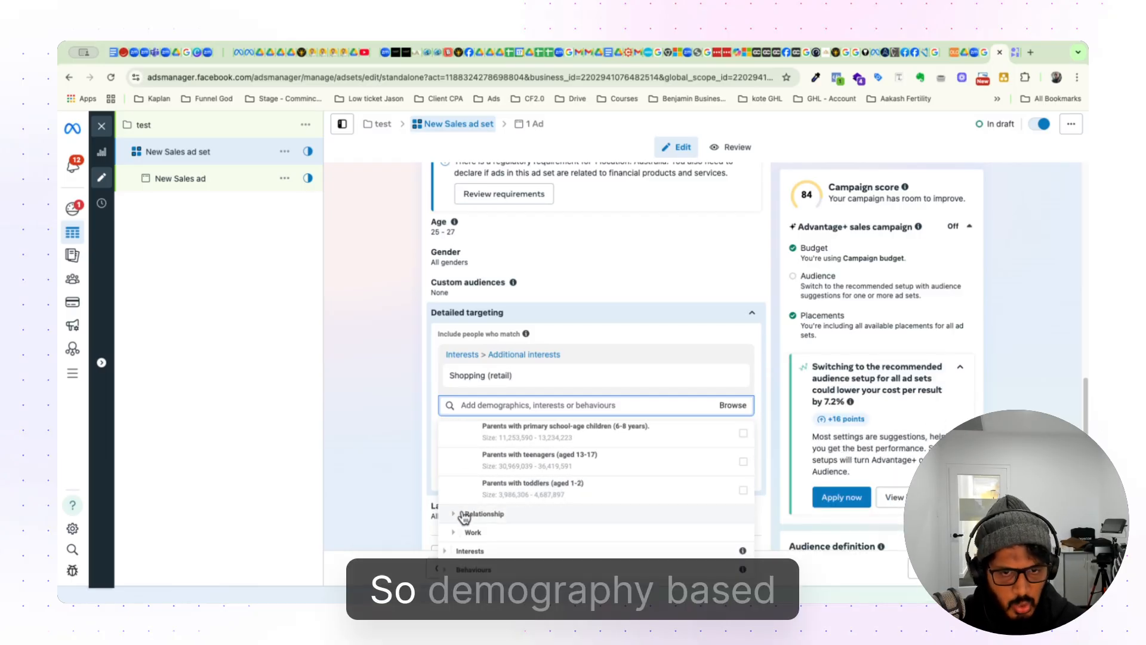
- Look over the main categories under Interests, then collapse that group again
{"action": "scroll", "coordinate": [489, 457], "scroll_direction": "up", "scroll_amount": 5}
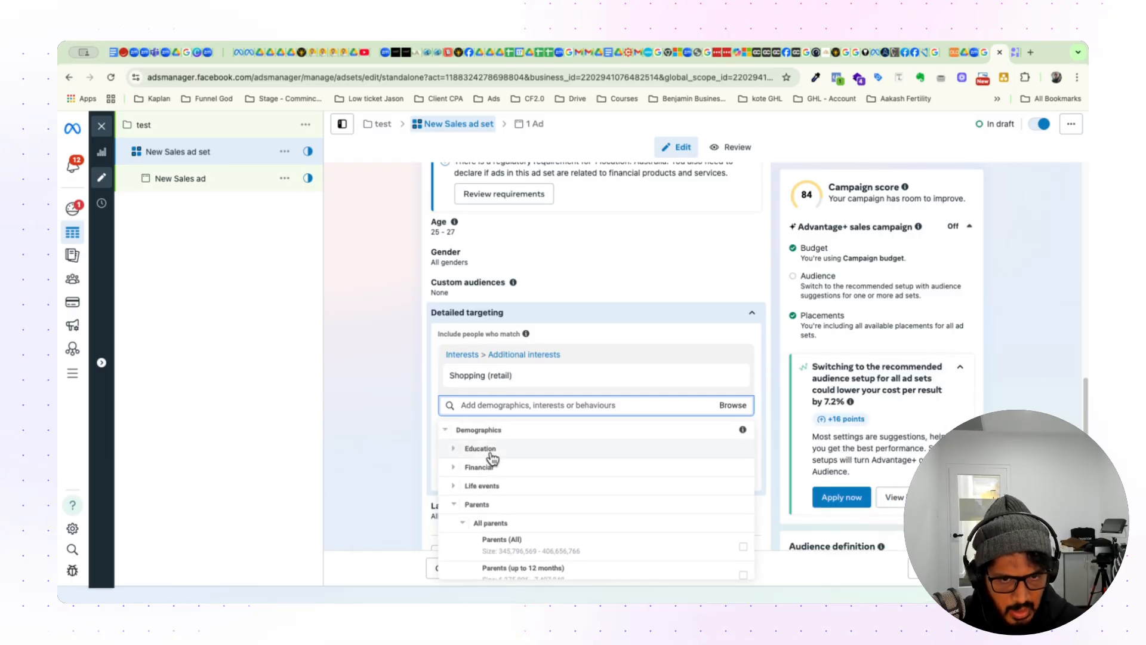
{"action": "scroll", "coordinate": [489, 456], "scroll_direction": "down", "scroll_amount": 5}
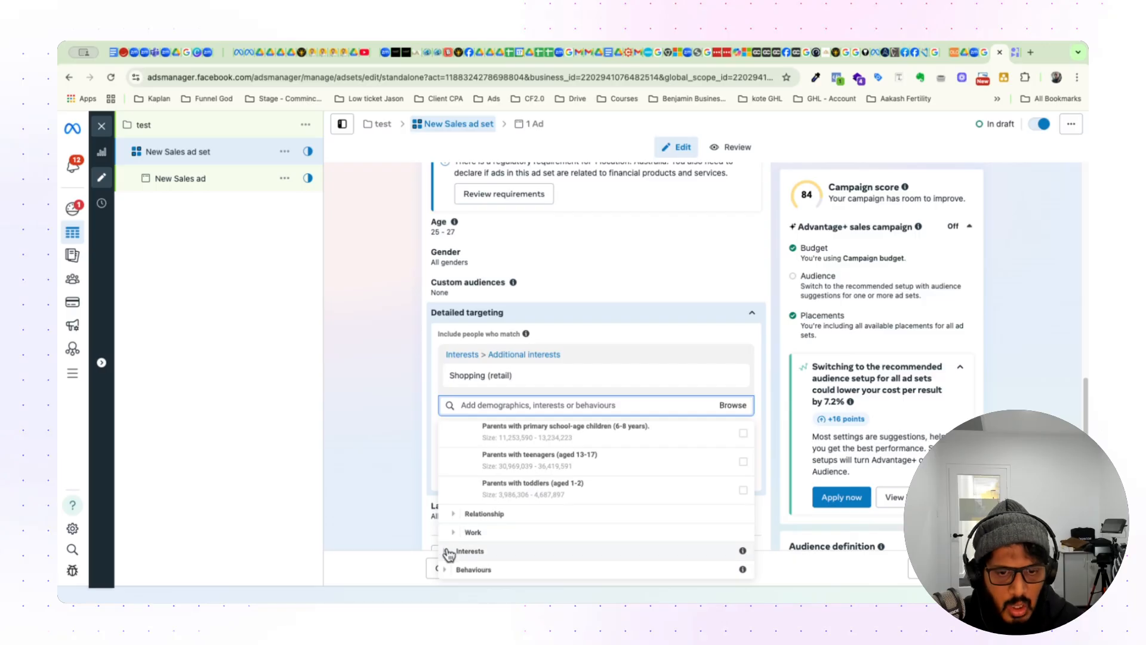
{"action": "left_click", "coordinate": [449, 554]}
{"action": "scroll", "coordinate": [450, 540], "scroll_direction": "down", "scroll_amount": 2}
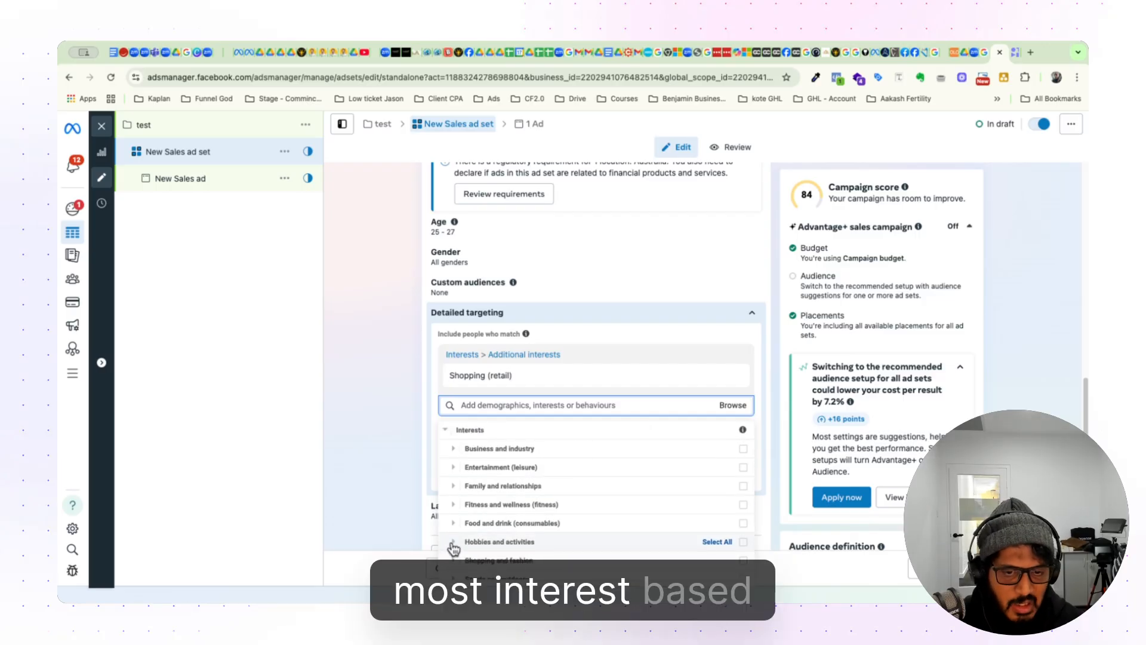
{"action": "left_click", "coordinate": [446, 430]}
- Expand Work and Industries under Demographics and examine the industry segments, including the details of Architecture and engineering
{"action": "left_click", "coordinate": [445, 463]}
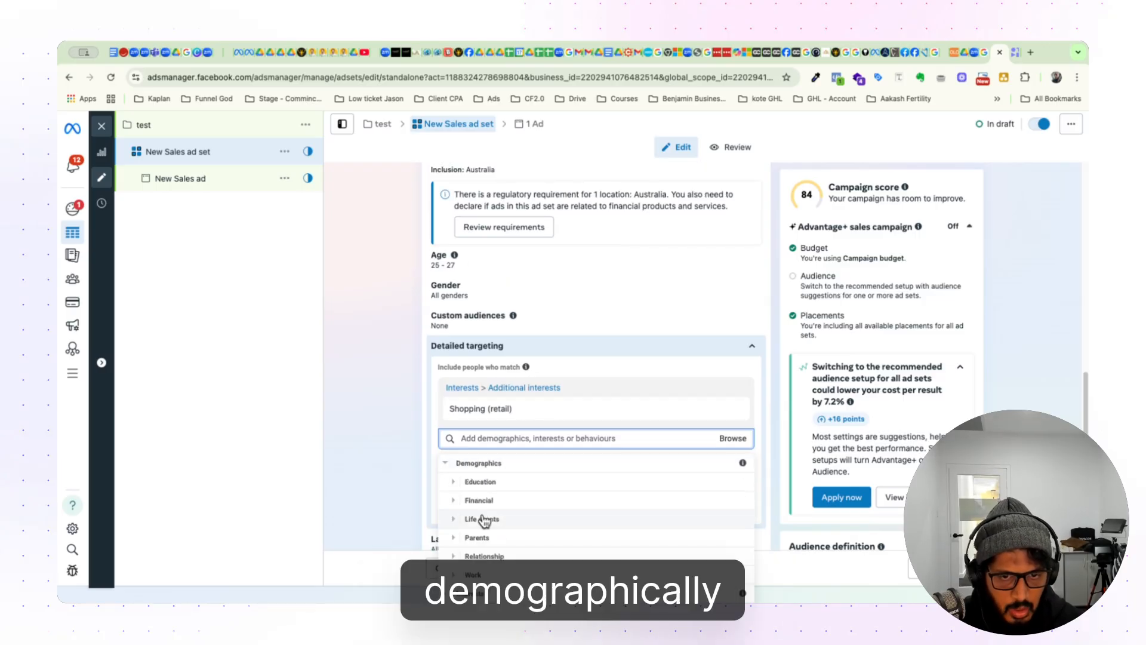
{"action": "scroll", "coordinate": [487, 538], "scroll_direction": "down", "scroll_amount": 1}
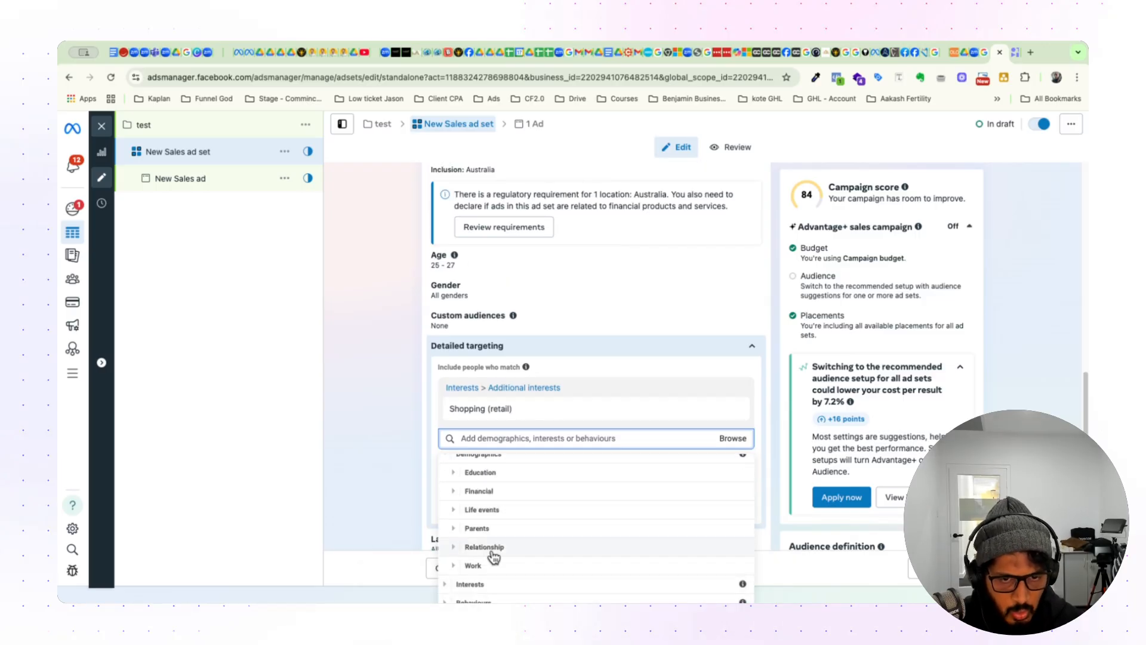
{"action": "left_click", "coordinate": [448, 567]}
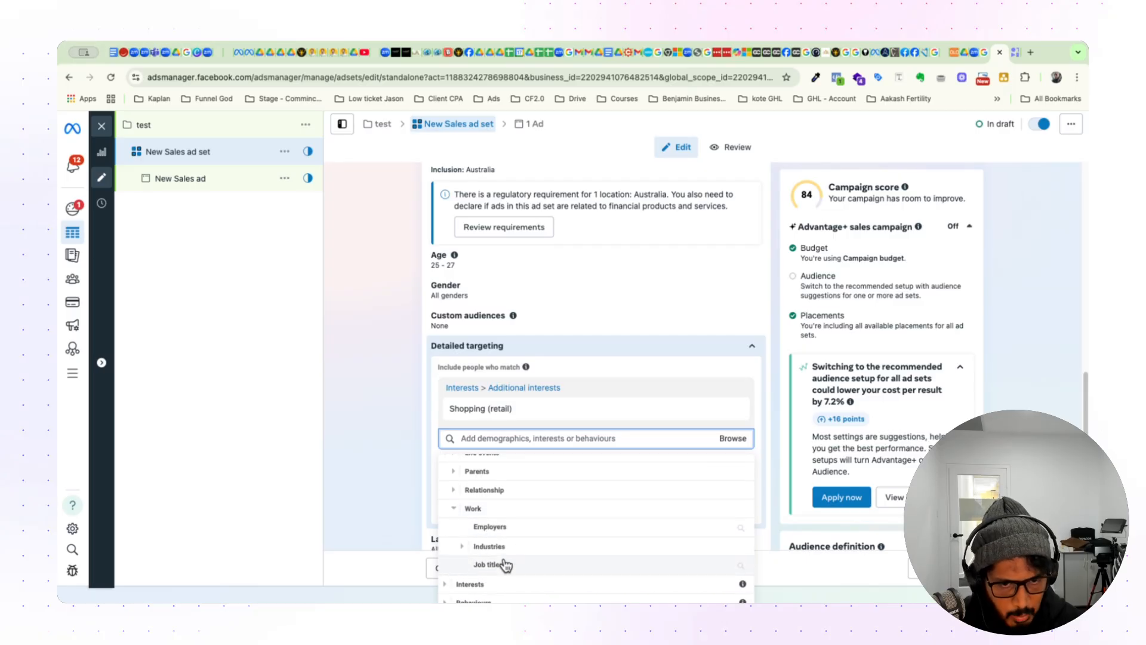
{"action": "left_click", "coordinate": [465, 548]}
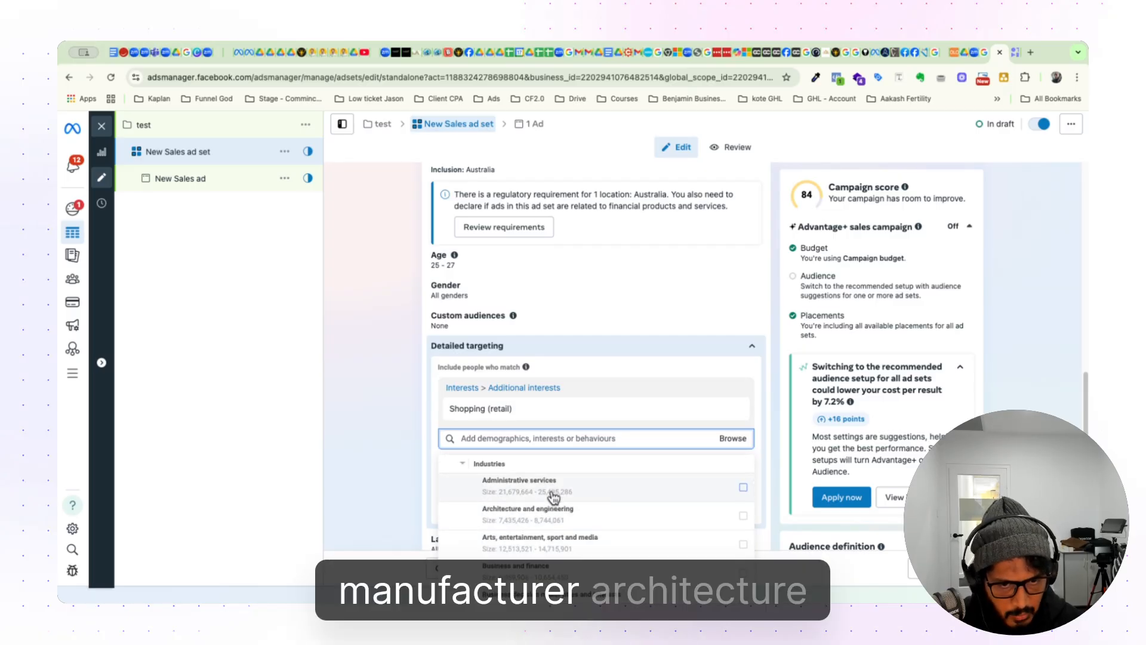
{"action": "scroll", "coordinate": [496, 537], "scroll_direction": "down", "scroll_amount": 2}
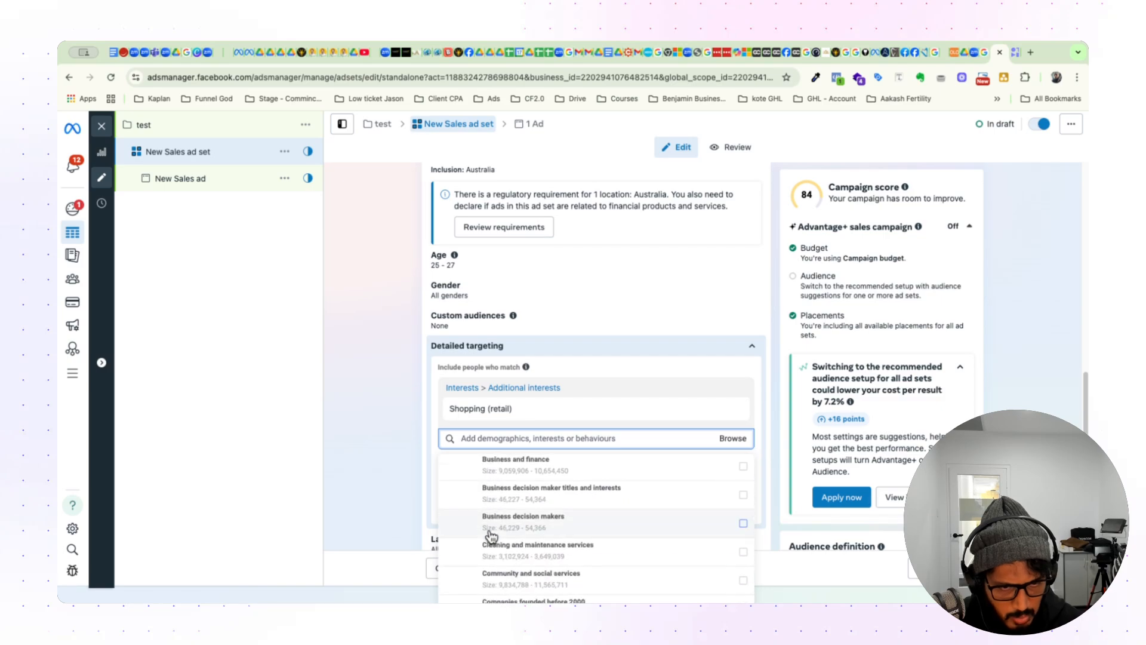
{"action": "scroll", "coordinate": [563, 527], "scroll_direction": "up", "scroll_amount": 2}
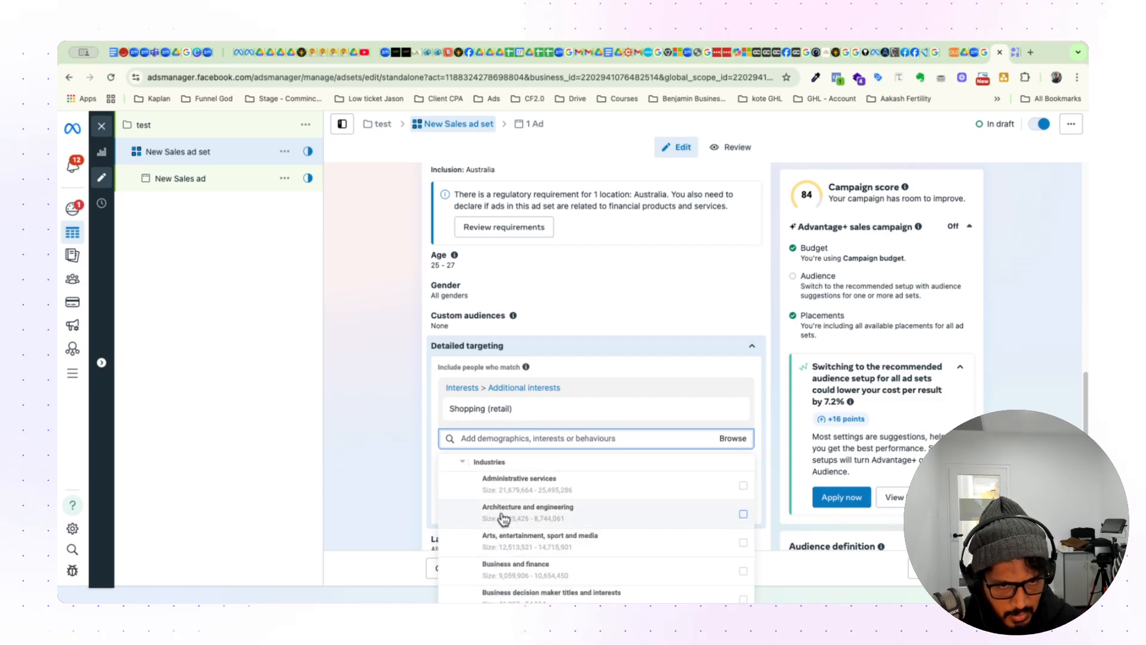
{"action": "mouse_move", "coordinate": [509, 521]}
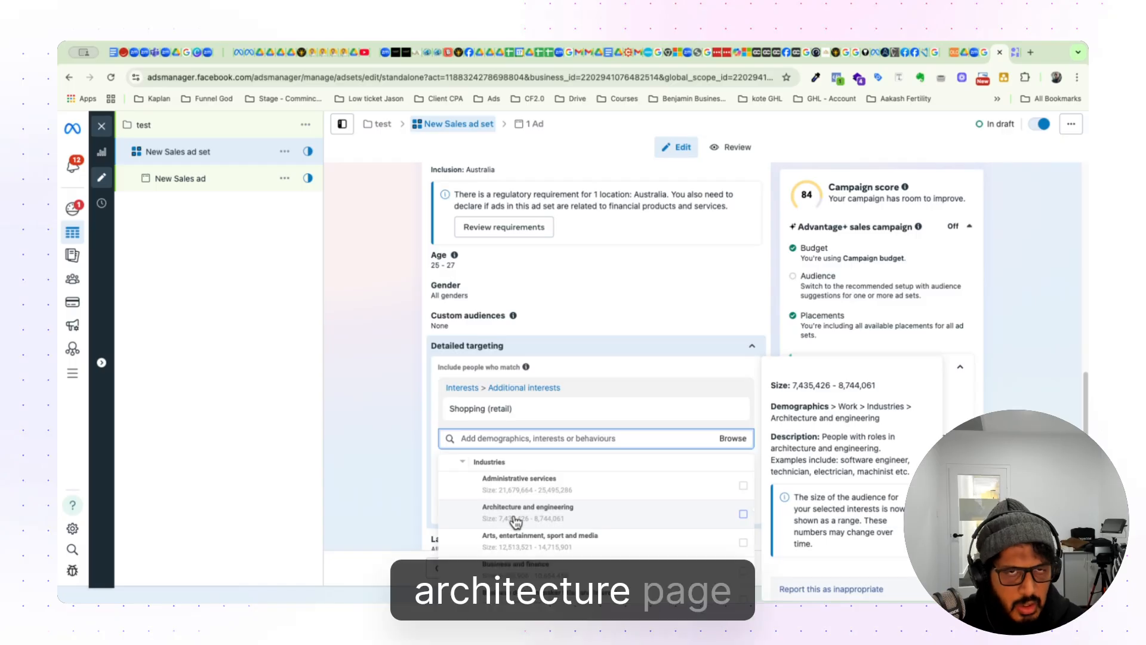
{"action": "scroll", "coordinate": [515, 522], "scroll_direction": "down", "scroll_amount": 1}
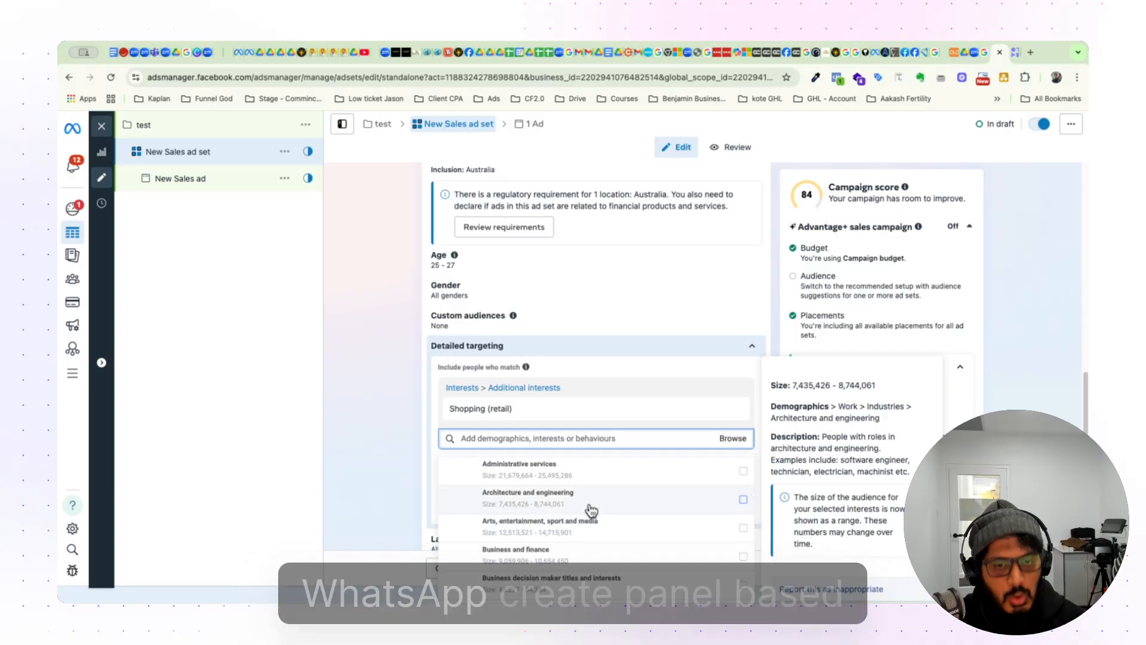
{"action": "scroll", "coordinate": [525, 501], "scroll_direction": "down", "scroll_amount": 1}
{"action": "scroll", "coordinate": [517, 493], "scroll_direction": "down", "scroll_amount": 10}
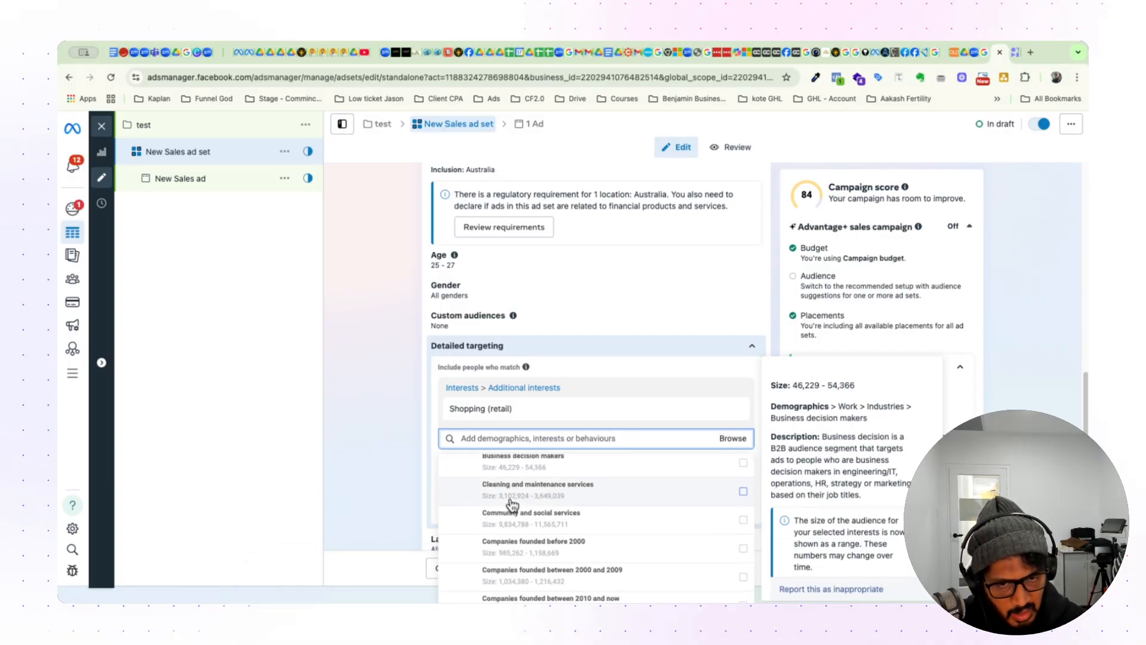
{"action": "scroll", "coordinate": [465, 400], "scroll_direction": "down", "scroll_amount": 5}
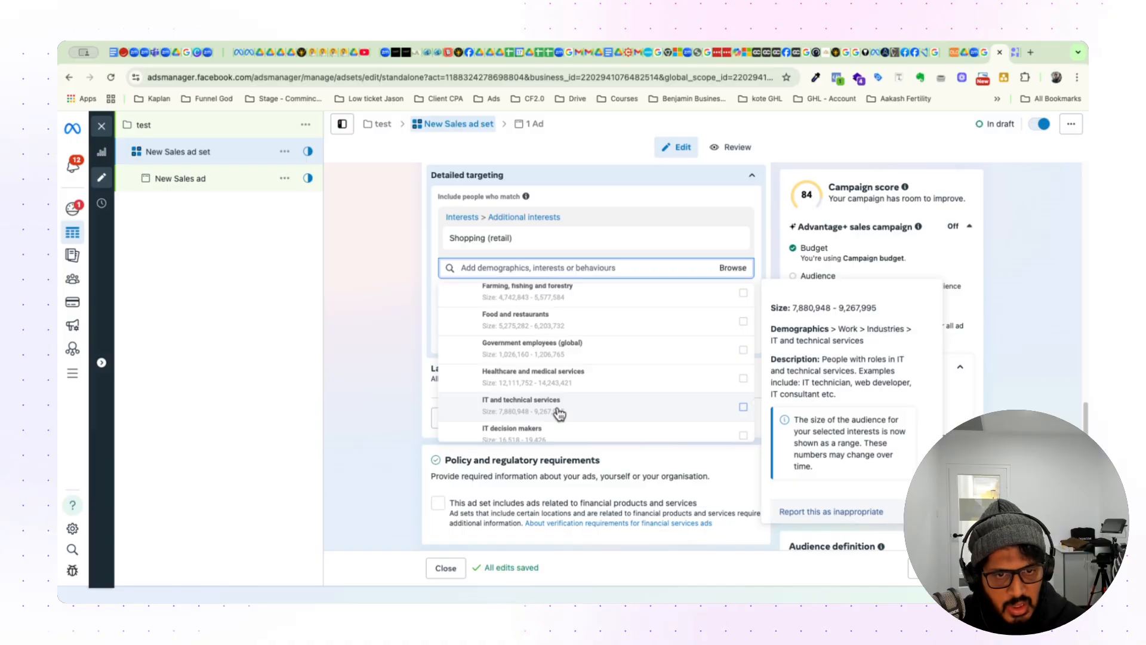
{"action": "scroll", "coordinate": [560, 413], "scroll_direction": "down", "scroll_amount": 1}
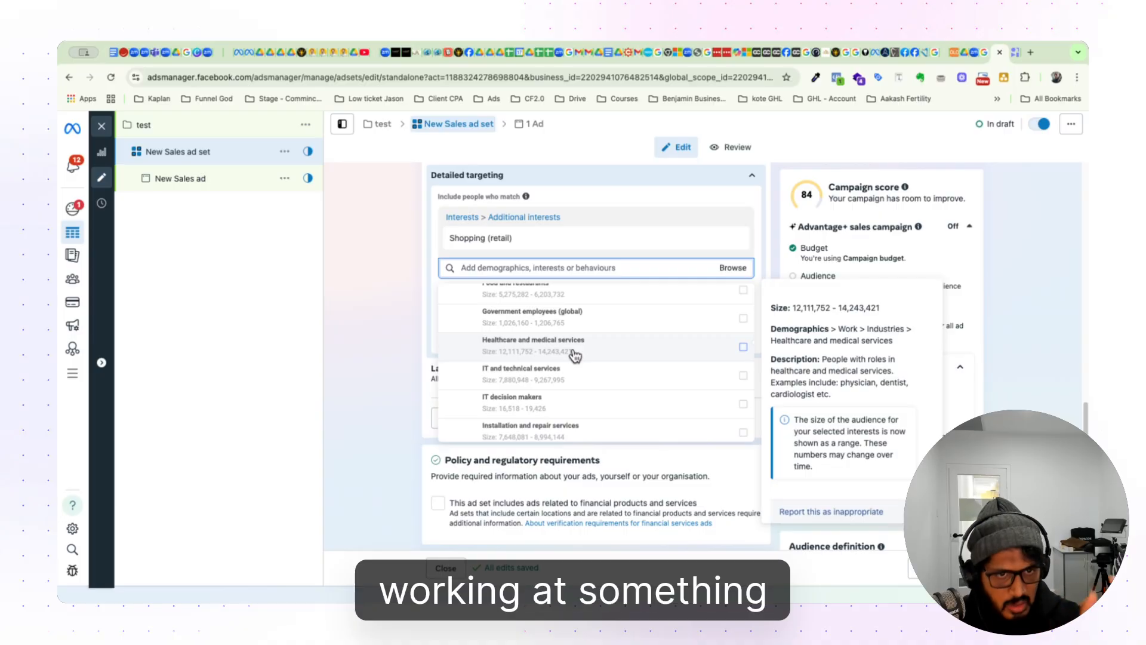
{"action": "scroll", "coordinate": [547, 385], "scroll_direction": "down", "scroll_amount": 3}
{"action": "scroll", "coordinate": [548, 385], "scroll_direction": "down", "scroll_amount": 5}
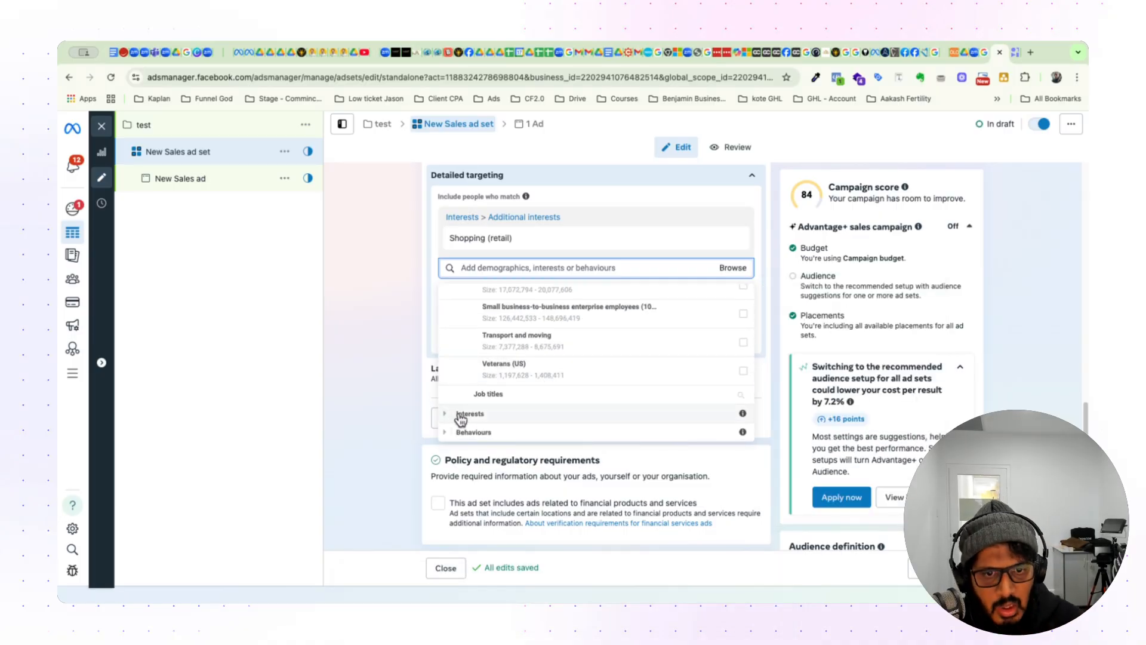
- Expand Interests and Entertainment (leisure), and review its subcategories and the remaining interest categories
{"action": "left_click", "coordinate": [461, 481]}
{"action": "scroll", "coordinate": [456, 418], "scroll_direction": "down", "scroll_amount": 1}
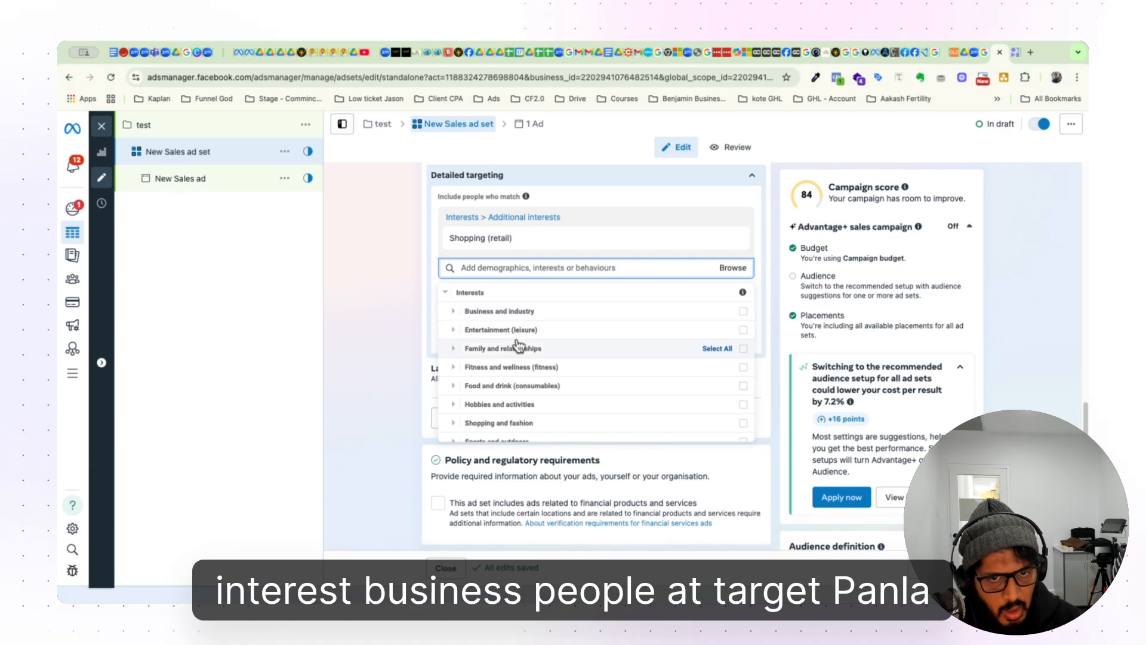
{"action": "left_click", "coordinate": [455, 330]}
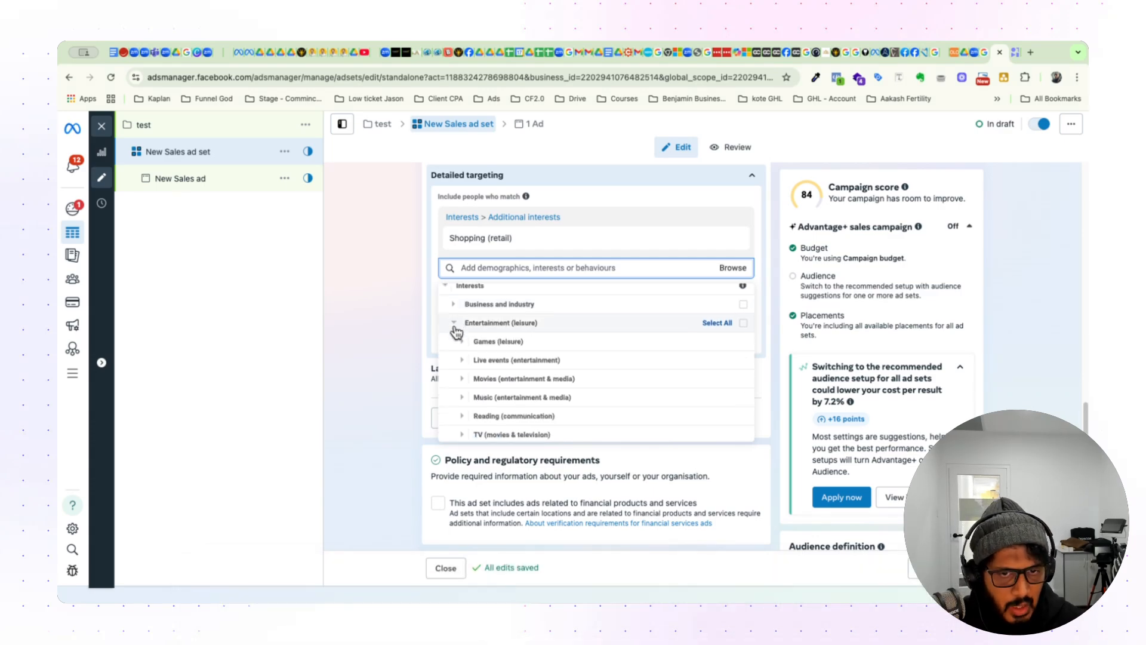
{"action": "scroll", "coordinate": [483, 320], "scroll_direction": "down", "scroll_amount": 1}
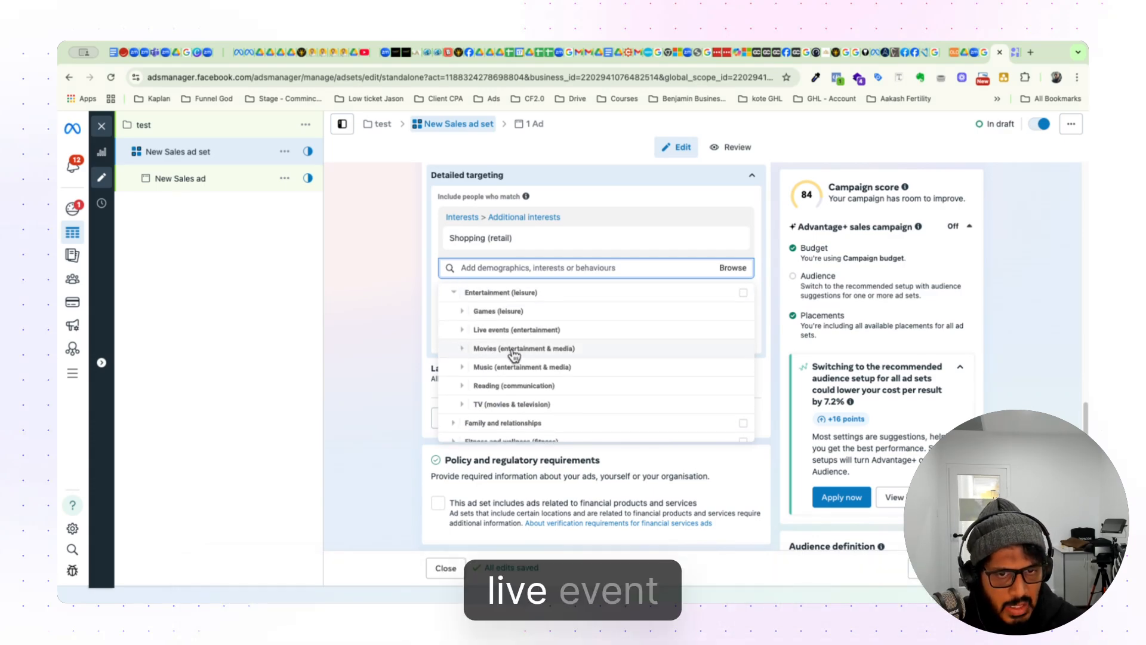
{"action": "scroll", "coordinate": [501, 370], "scroll_direction": "down", "scroll_amount": 5}
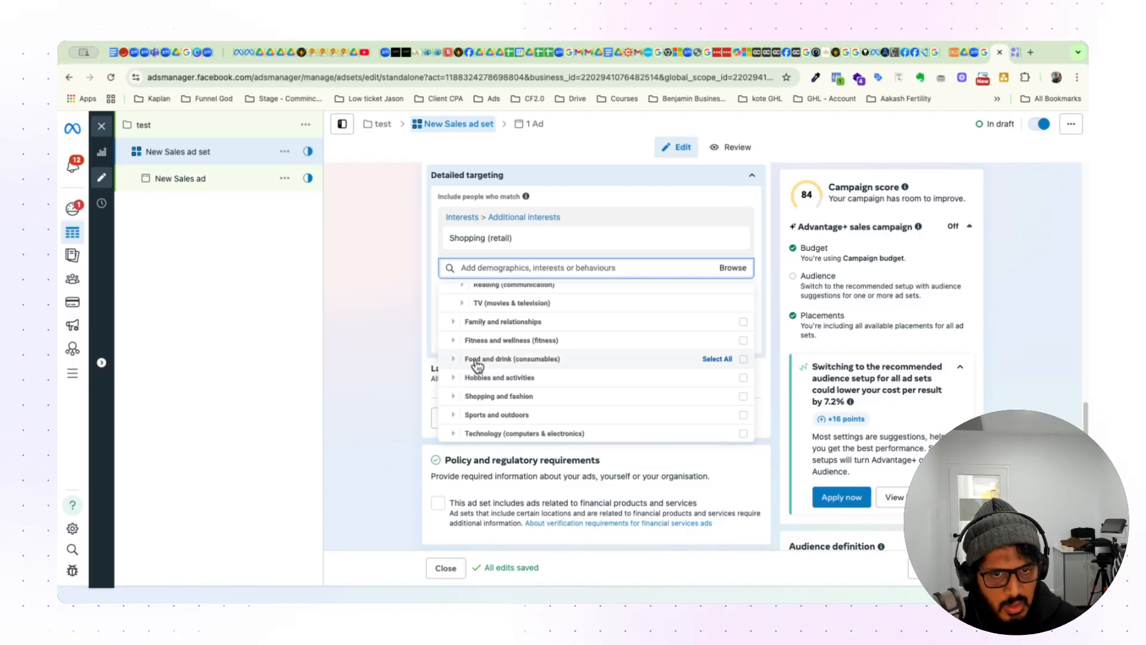
- Expand the Food and drink and Hobbies and activities interests to review their subcategories, then close the browse list without selecting anything
{"action": "left_click", "coordinate": [476, 360]}
{"action": "scroll", "coordinate": [483, 359], "scroll_direction": "down", "scroll_amount": 3}
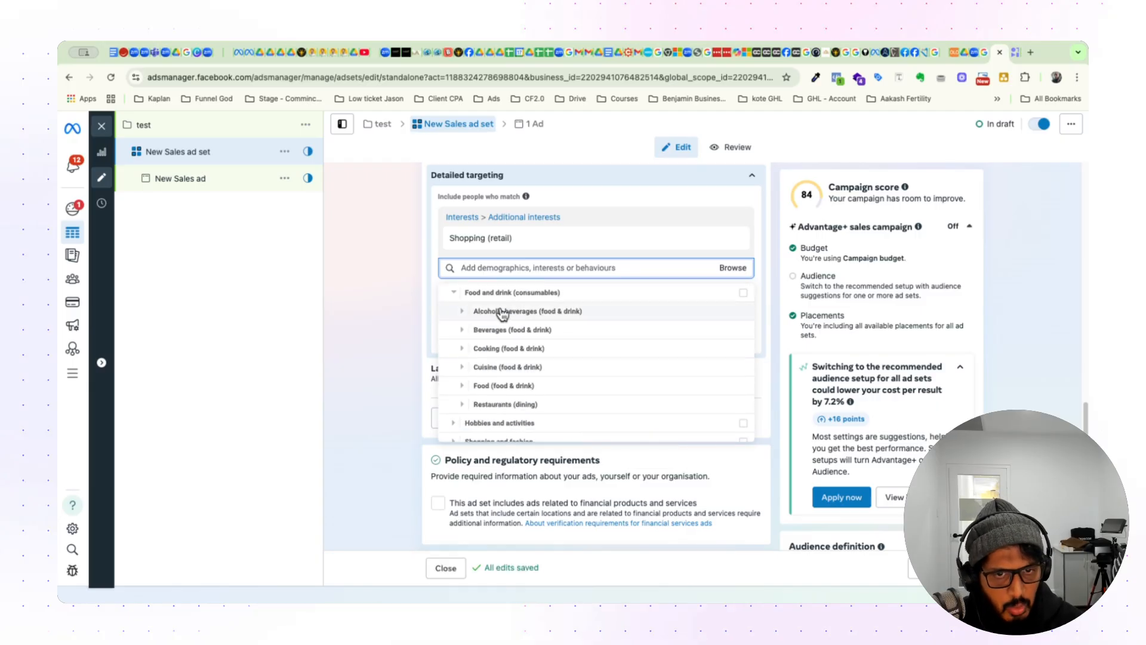
{"action": "scroll", "coordinate": [472, 400], "scroll_direction": "down", "scroll_amount": 2}
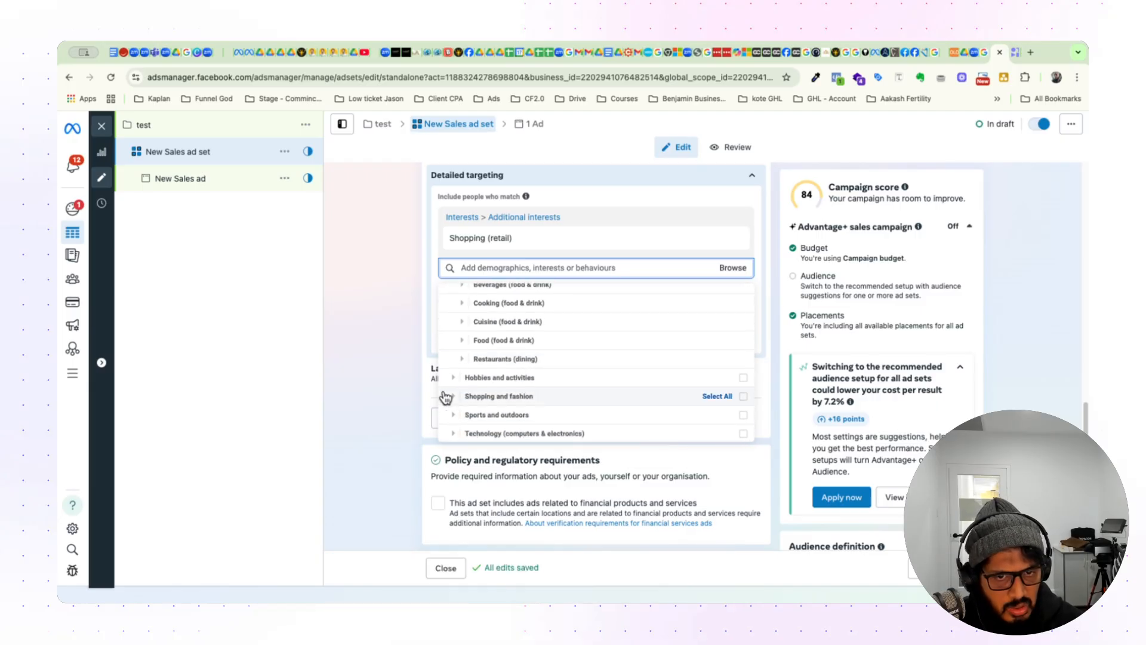
{"action": "left_click", "coordinate": [455, 378]}
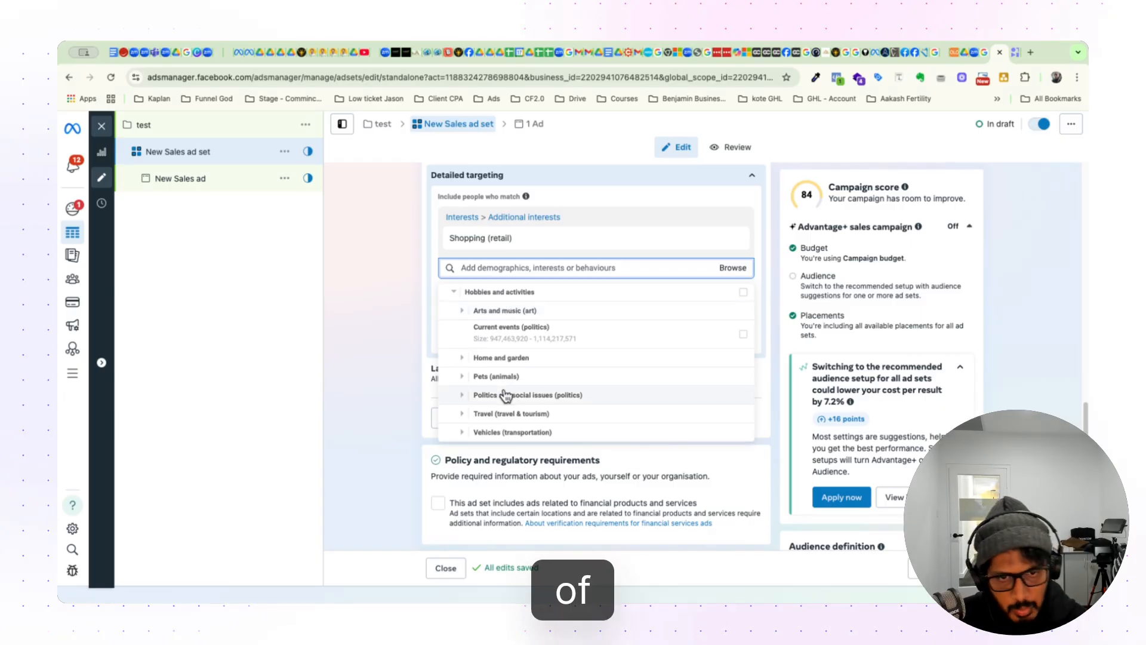
{"action": "scroll", "coordinate": [504, 396], "scroll_direction": "down", "scroll_amount": 2}
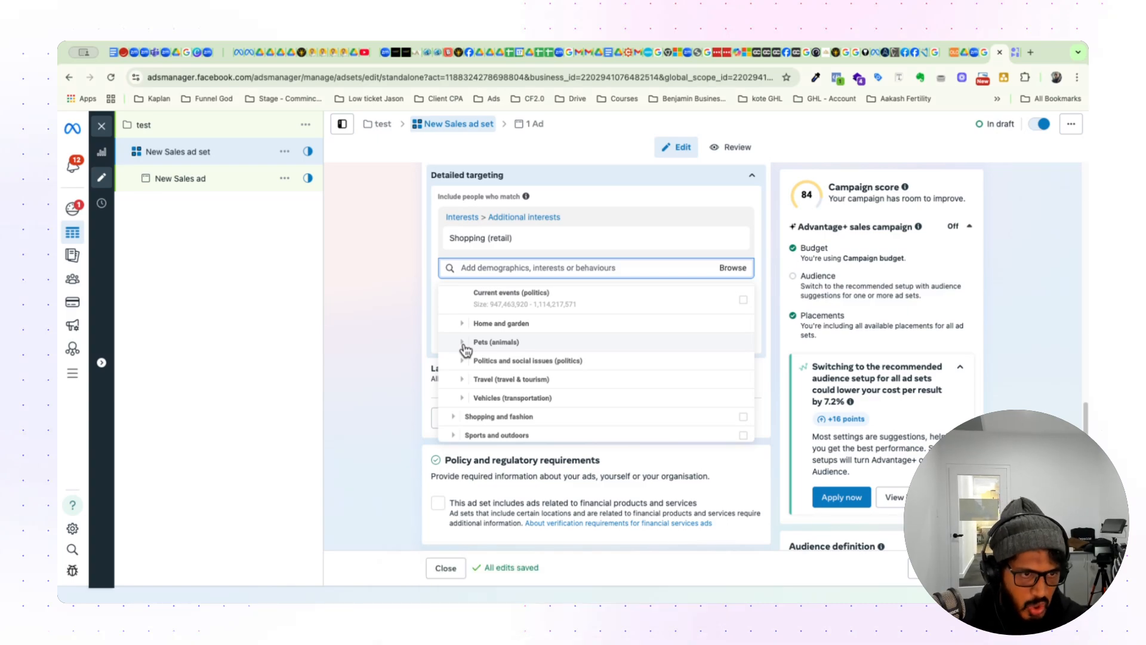
{"action": "scroll", "coordinate": [469, 355], "scroll_direction": "down", "scroll_amount": 2}
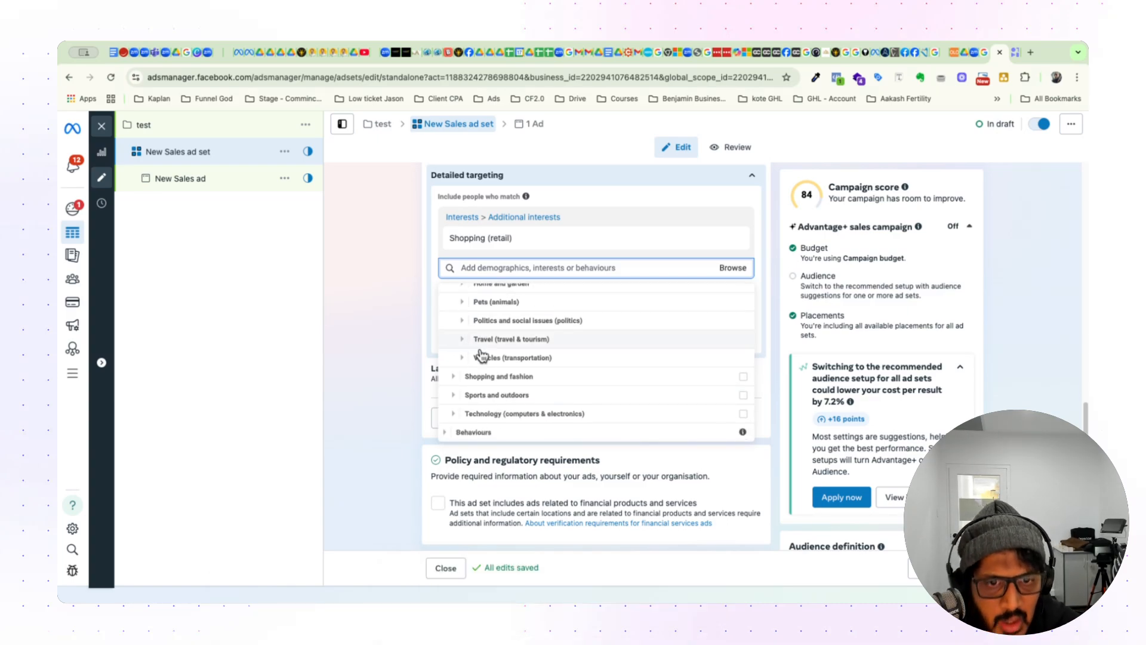
{"action": "left_click", "coordinate": [412, 303]}
- Review the ad set's age, gender, detailed targeting and language settings, along with its placement, device and platform options
{"action": "scroll", "coordinate": [413, 305], "scroll_direction": "up", "scroll_amount": 3}
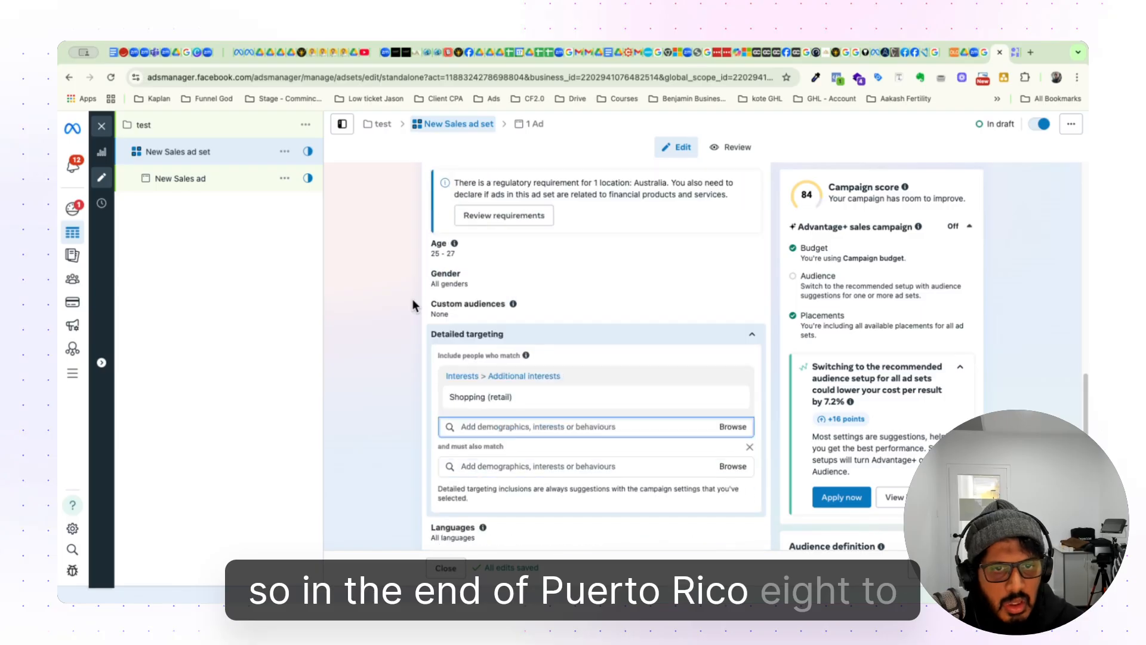
{"action": "scroll", "coordinate": [412, 303], "scroll_direction": "up", "scroll_amount": 1}
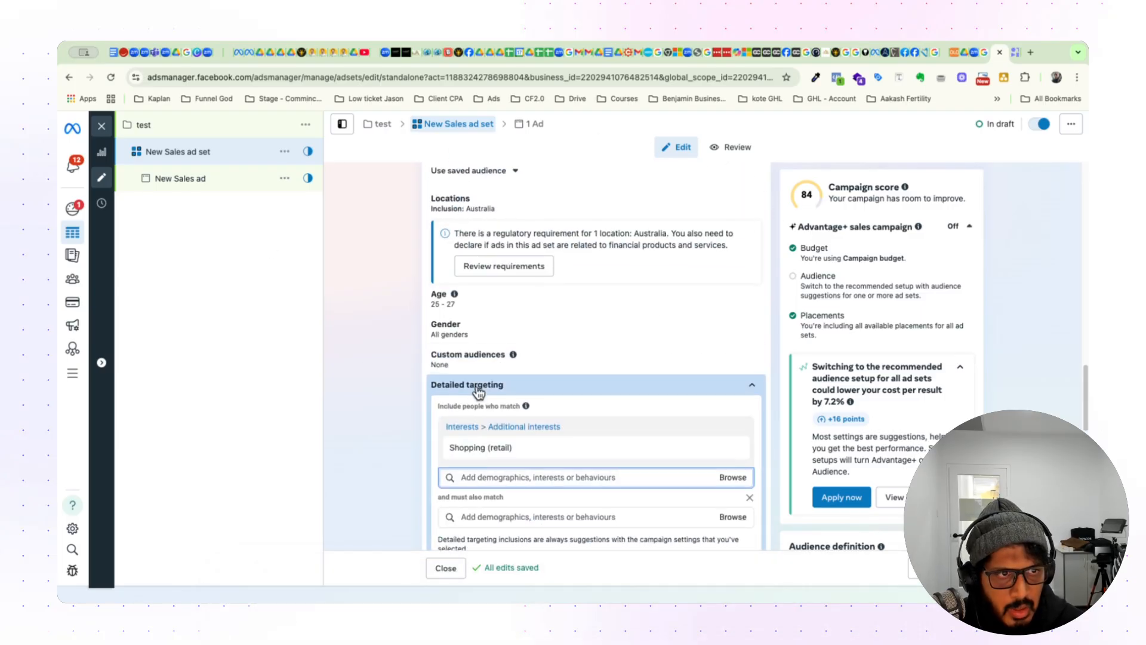
{"action": "scroll", "coordinate": [477, 392], "scroll_direction": "down", "scroll_amount": 1}
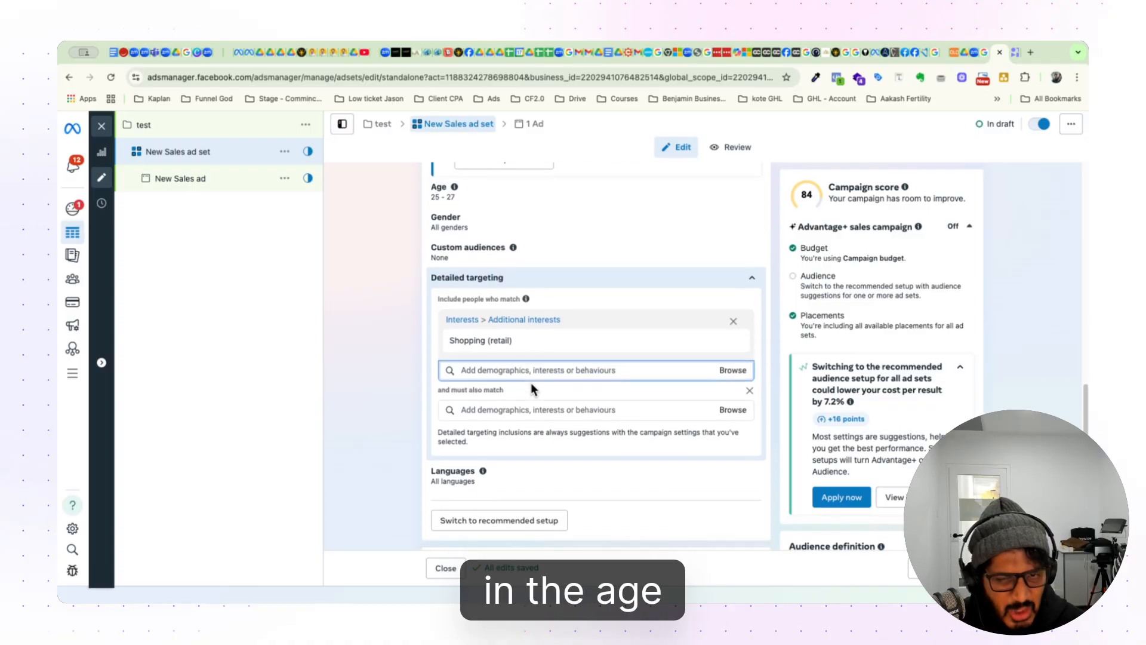
{"action": "scroll", "coordinate": [532, 386], "scroll_direction": "down", "scroll_amount": 10}
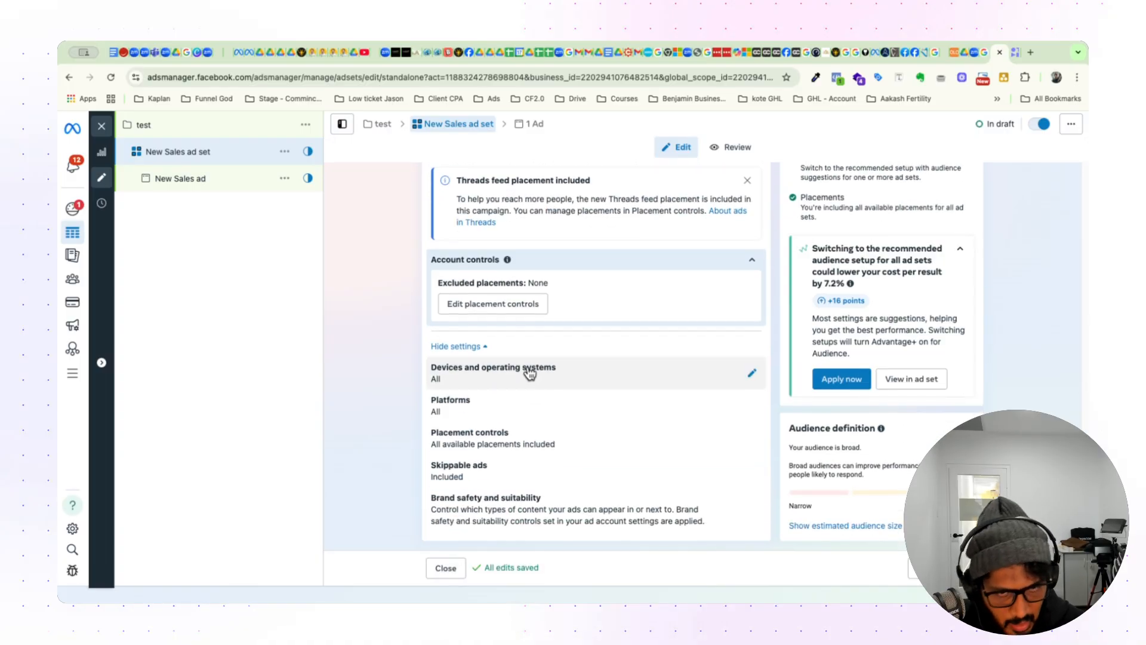
{"action": "scroll", "coordinate": [526, 370], "scroll_direction": "up", "scroll_amount": 10}
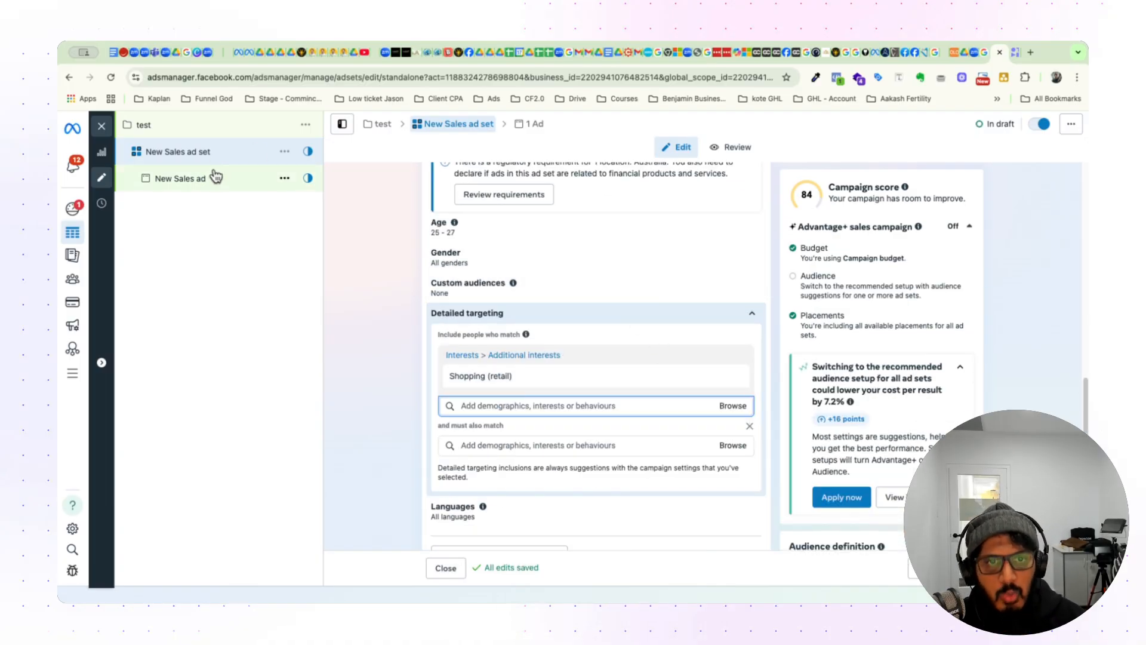
- Open the New Sales ad and look over its settings, from the ad name and identity down to the website destination
{"action": "left_click", "coordinate": [190, 183]}
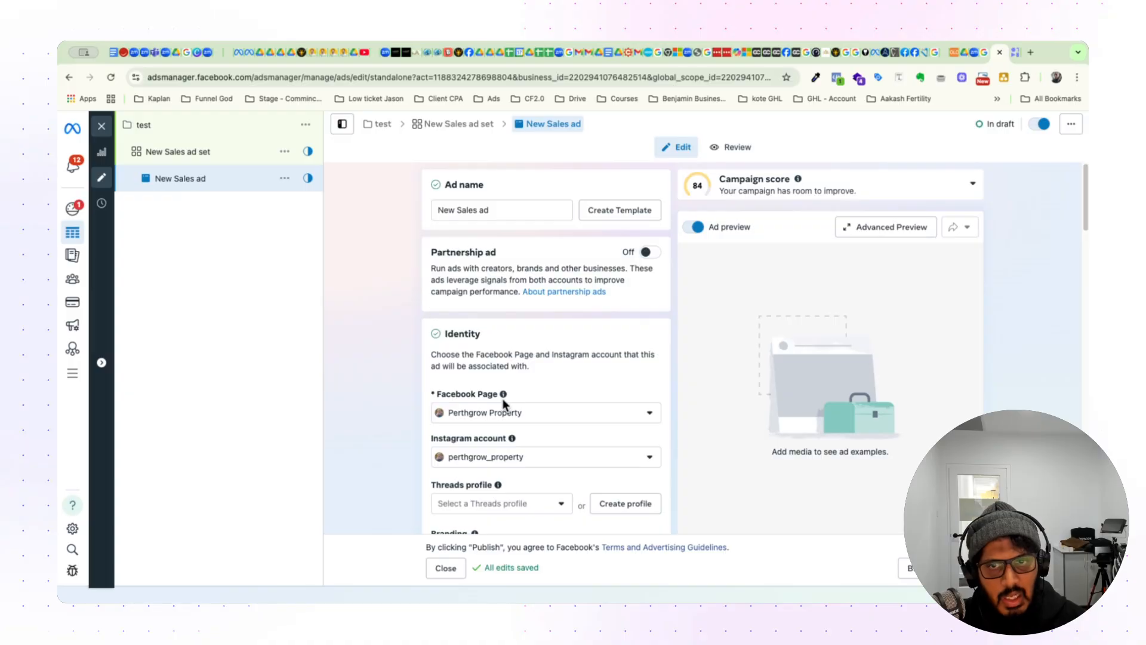
{"action": "scroll", "coordinate": [525, 365], "scroll_direction": "down", "scroll_amount": 1}
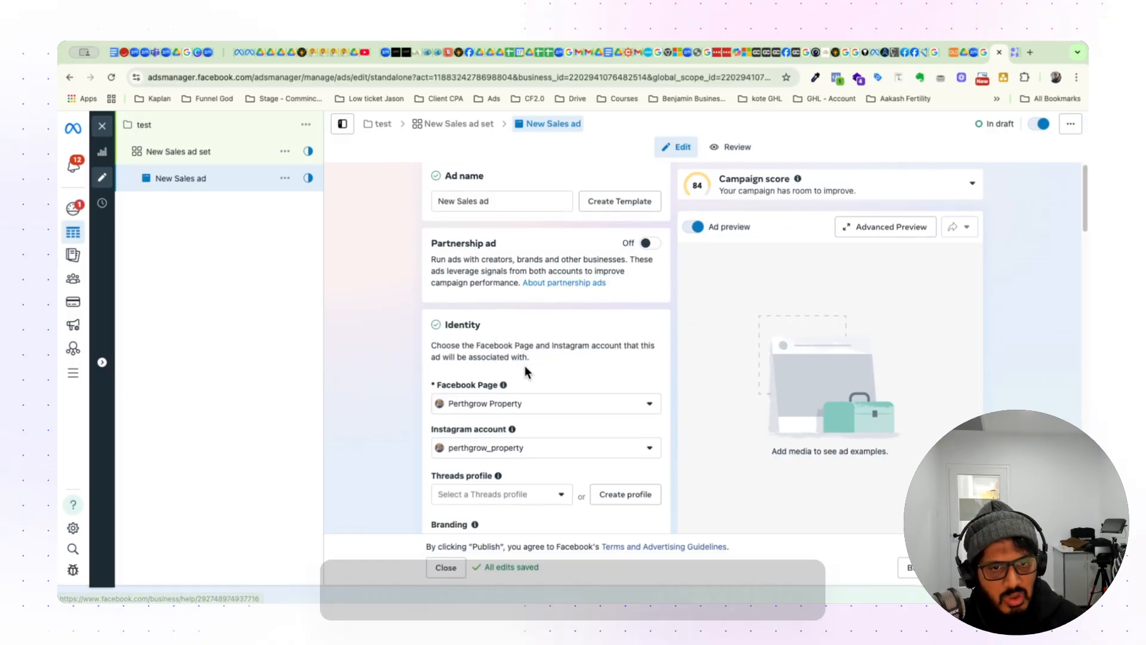
{"action": "scroll", "coordinate": [525, 365], "scroll_direction": "down", "scroll_amount": 15}
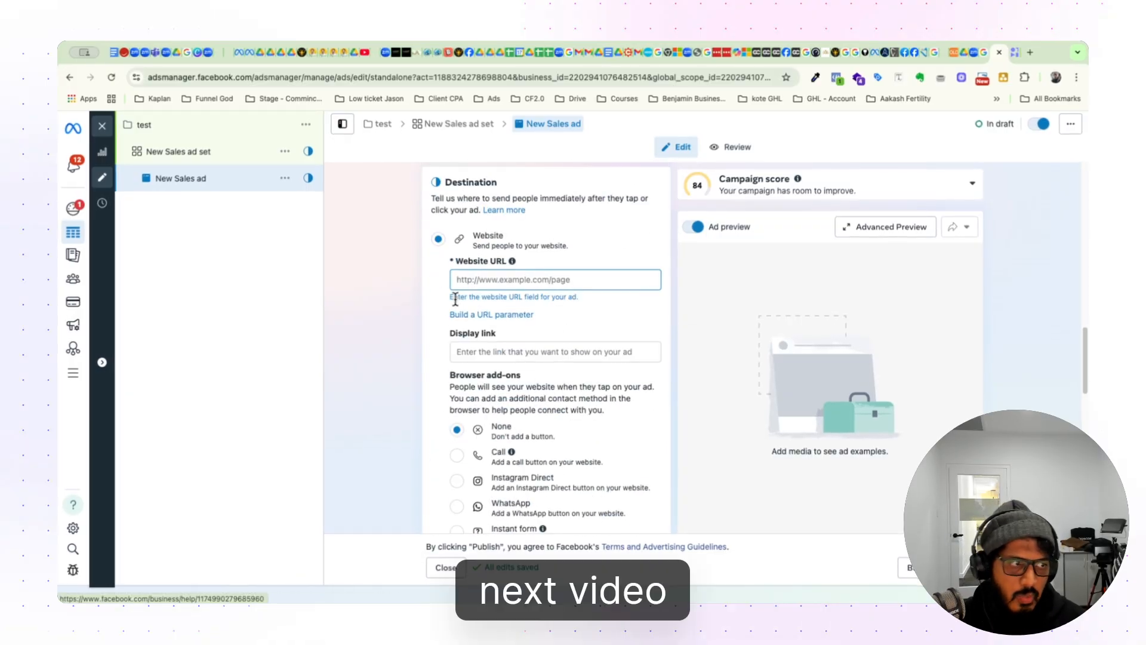
{"action": "scroll", "coordinate": [455, 298], "scroll_direction": "up", "scroll_amount": 15}
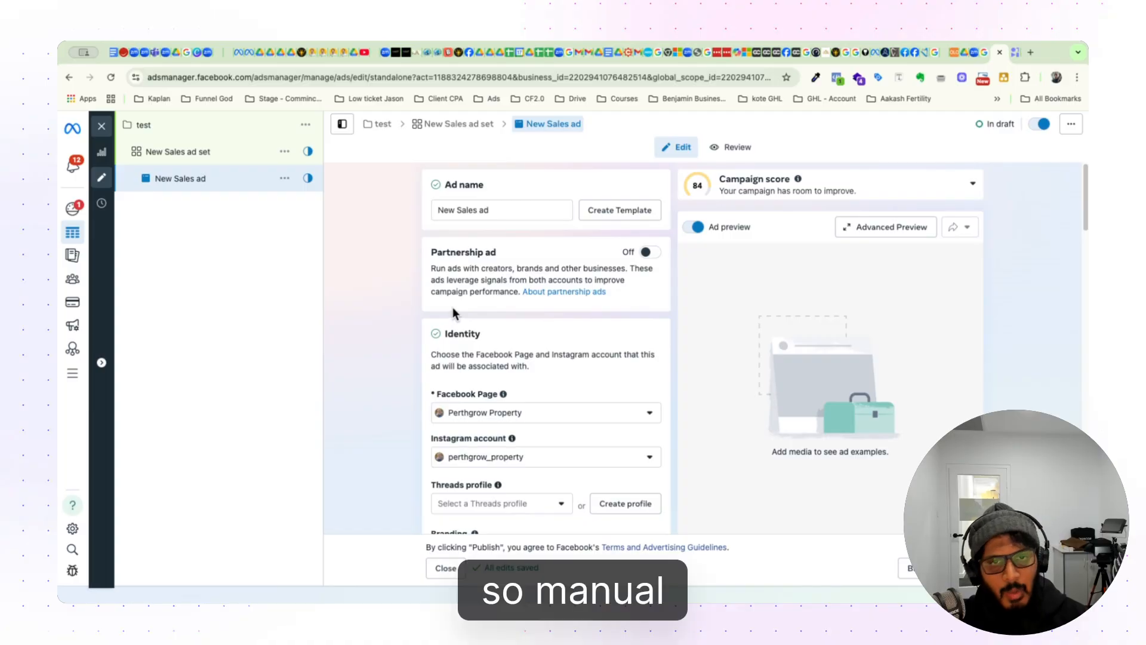